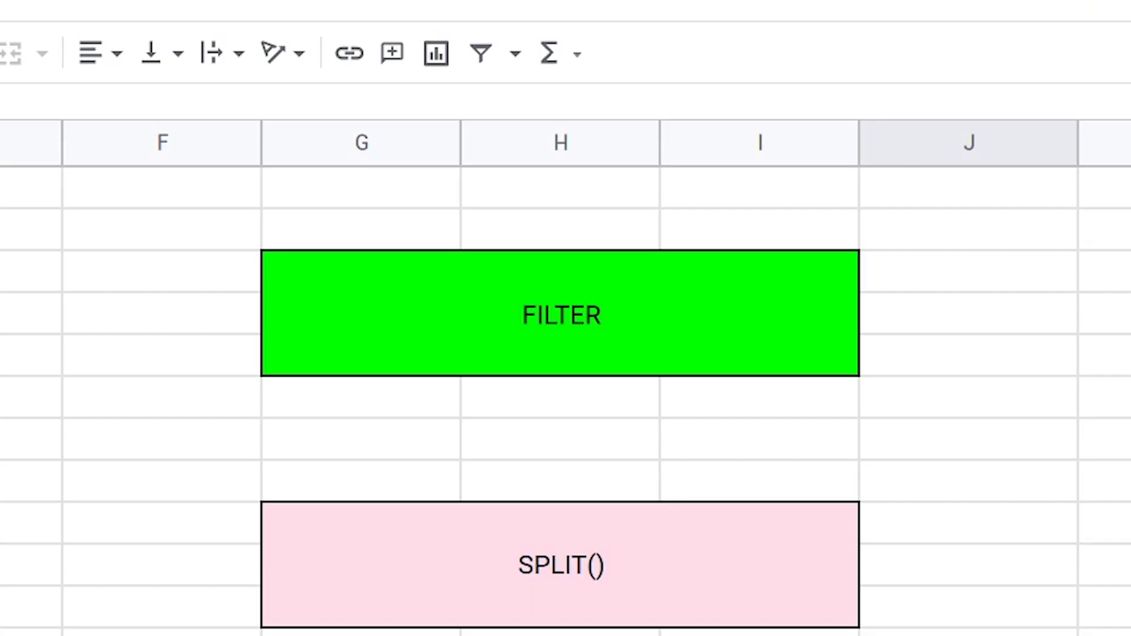
# Step: Select the exam table's header row A1:D1
pyautogui.click(817, 200)
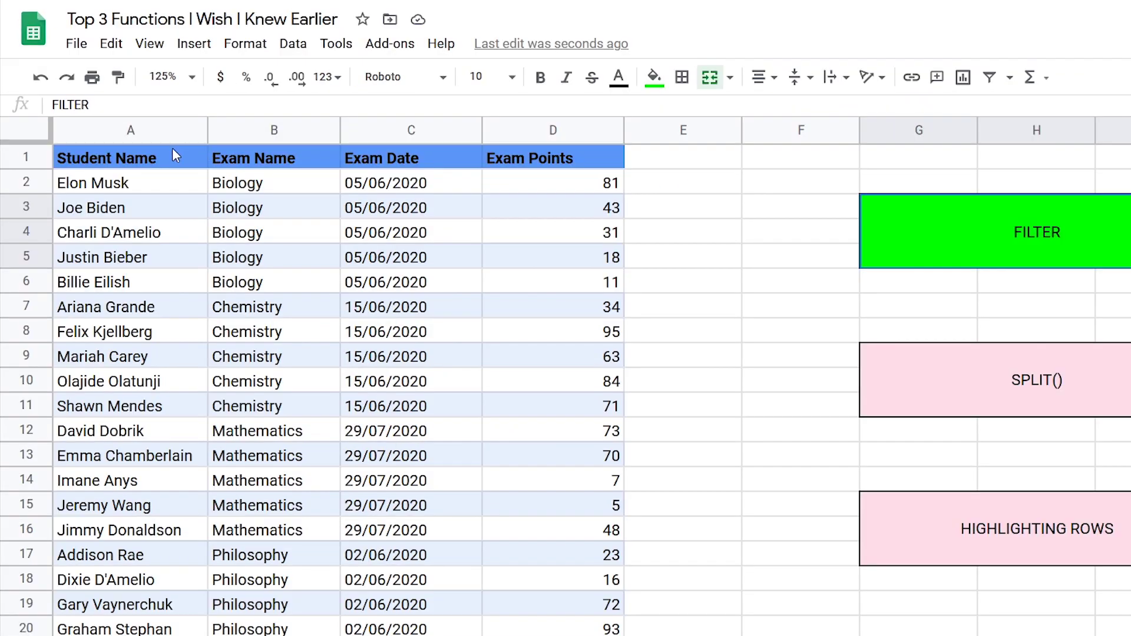
pyautogui.moveTo(141, 121); pyautogui.dragTo(494, 124)
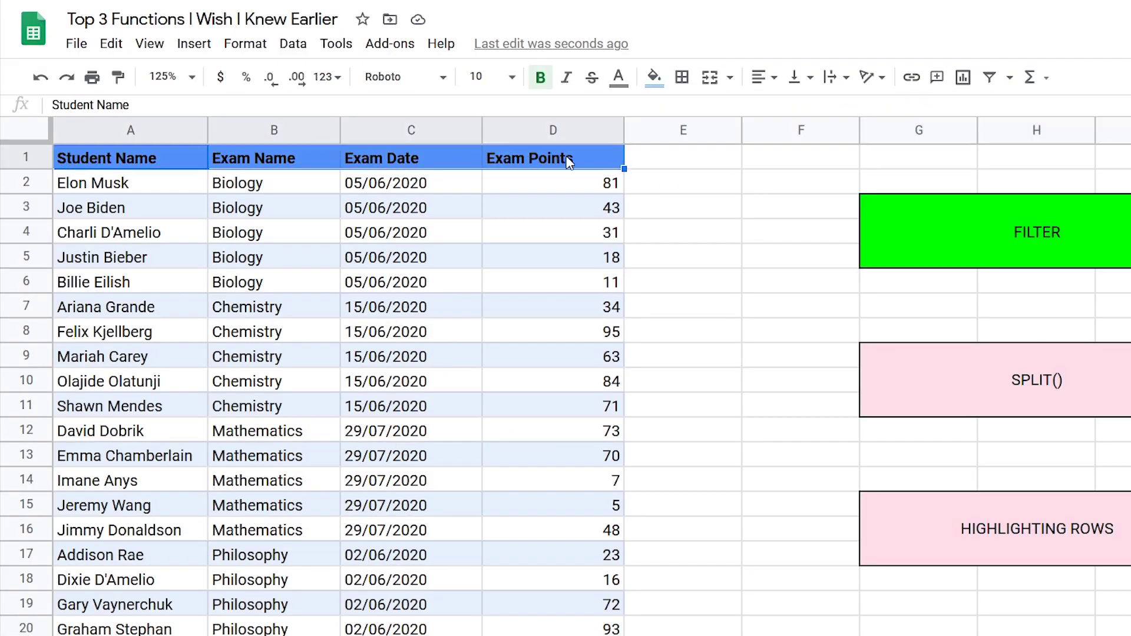
# Step: Turn on header-row filters, then sort by Student Name and by Exam Points descending
pyautogui.click(991, 86)
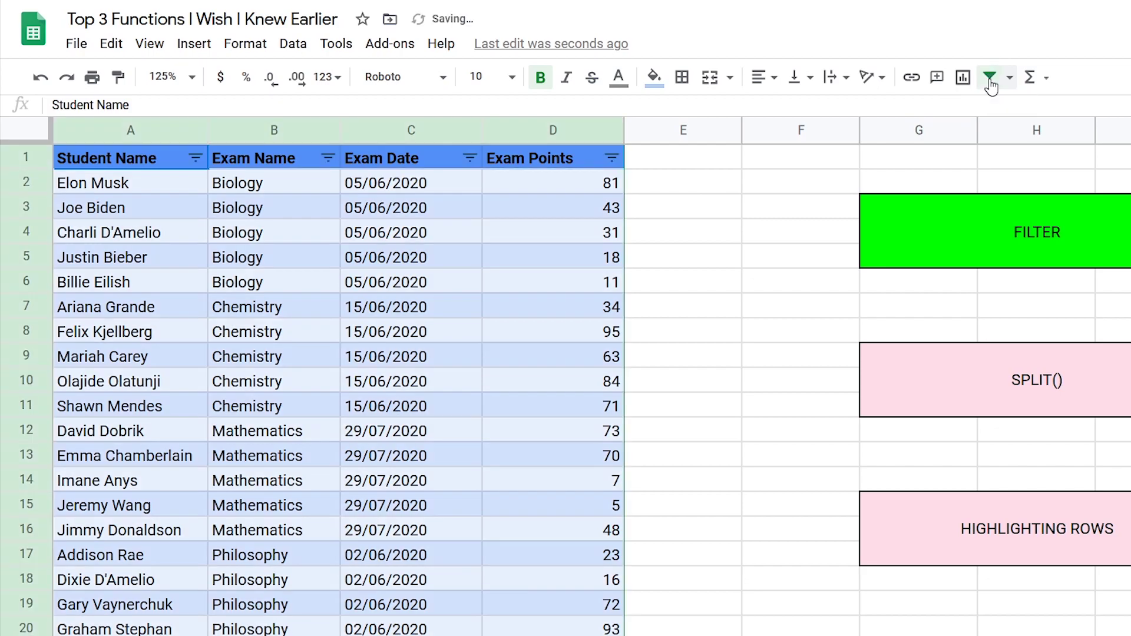
pyautogui.click(794, 199)
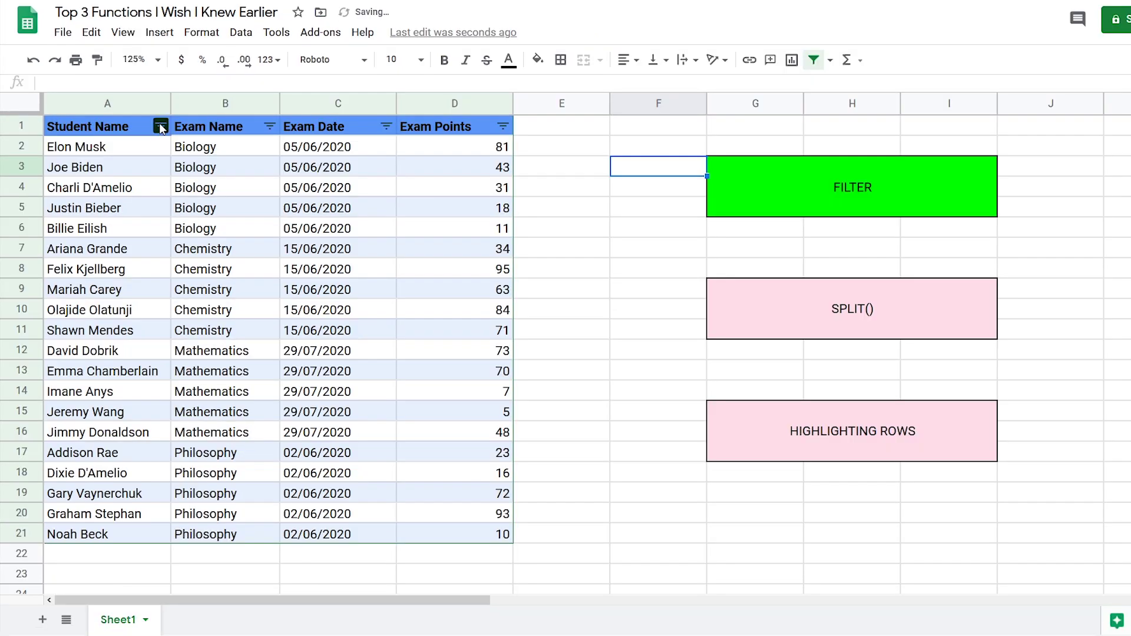
pyautogui.click(161, 126)
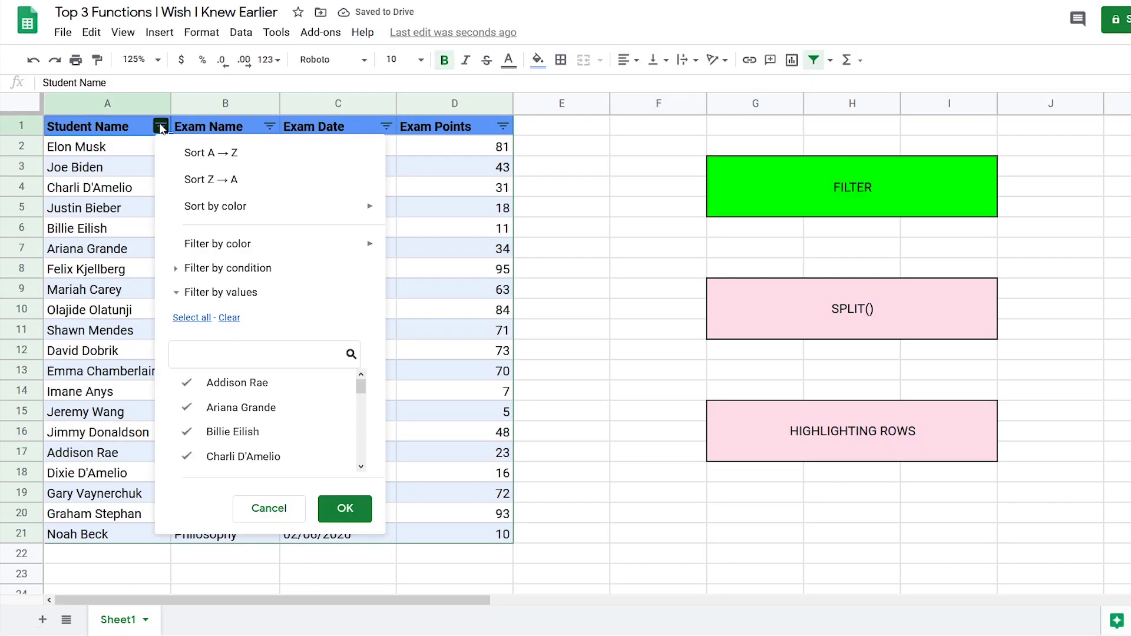
pyautogui.click(195, 155)
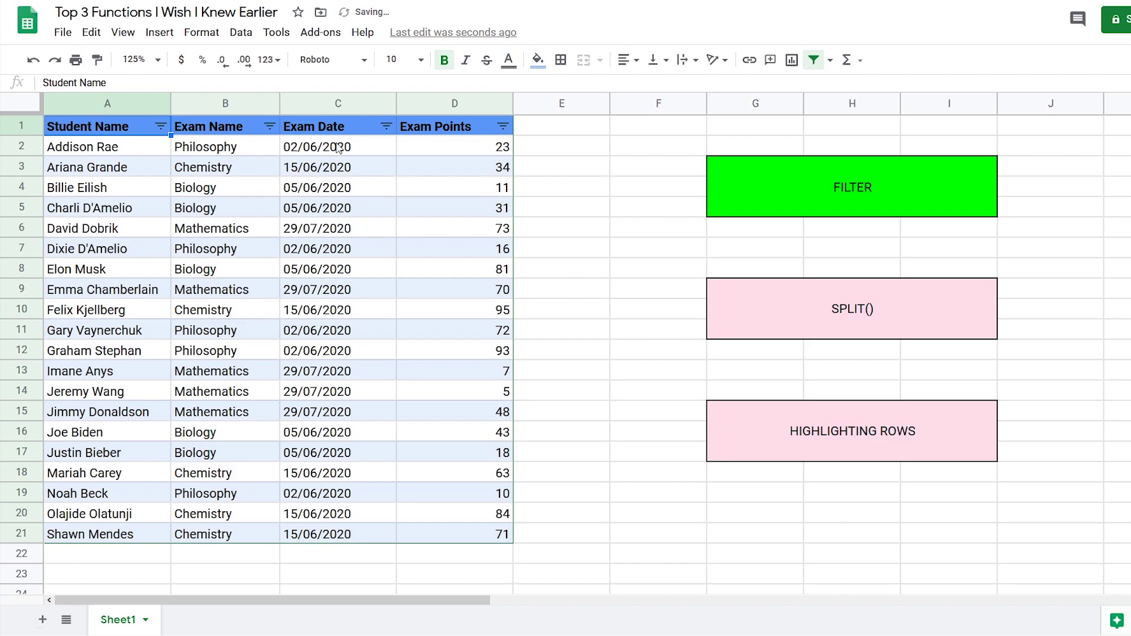
pyautogui.click(386, 126)
pyautogui.click(324, 154)
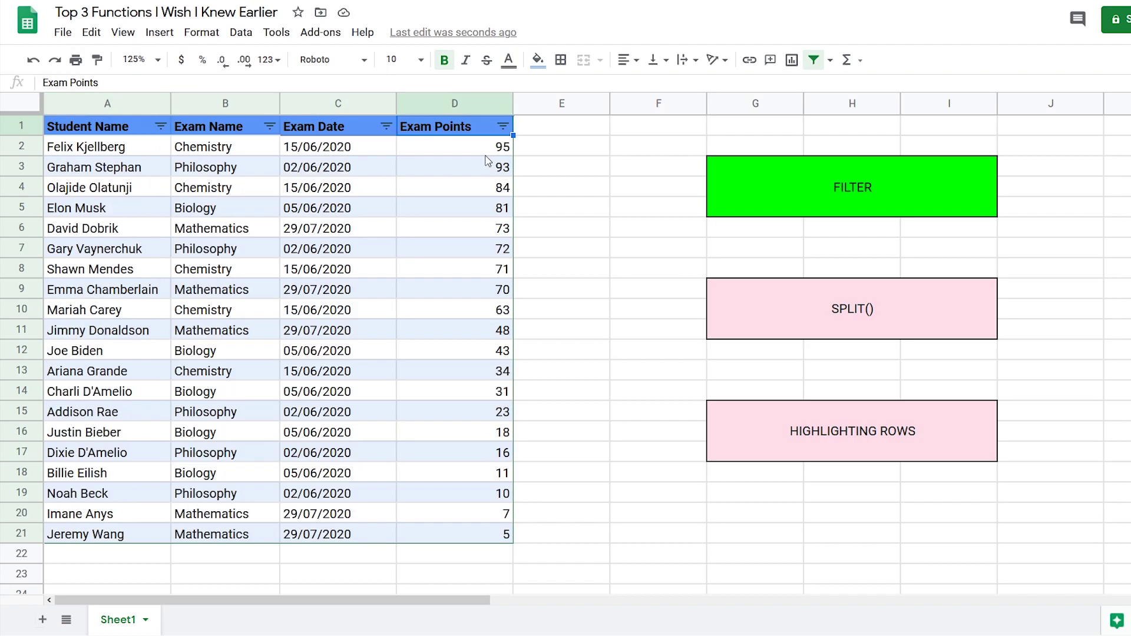
# Step: Filter Exam Name to Biology only and sort those rows by Exam Points, highest first
pyautogui.click(269, 126)
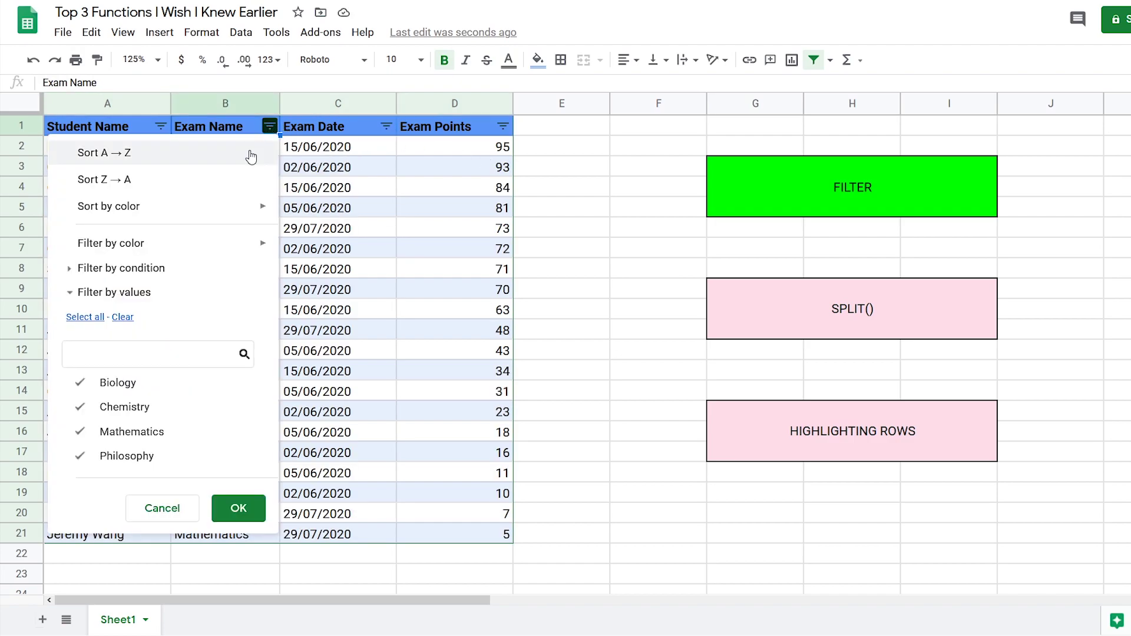
pyautogui.click(117, 319)
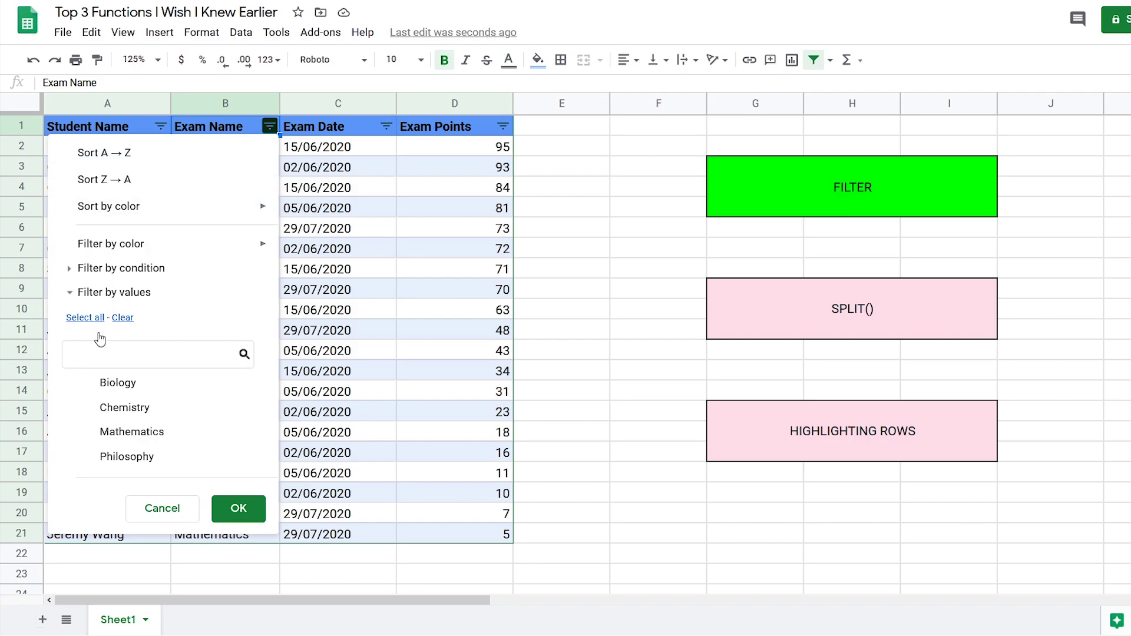
pyautogui.click(103, 384)
pyautogui.click(236, 508)
pyautogui.click(269, 253)
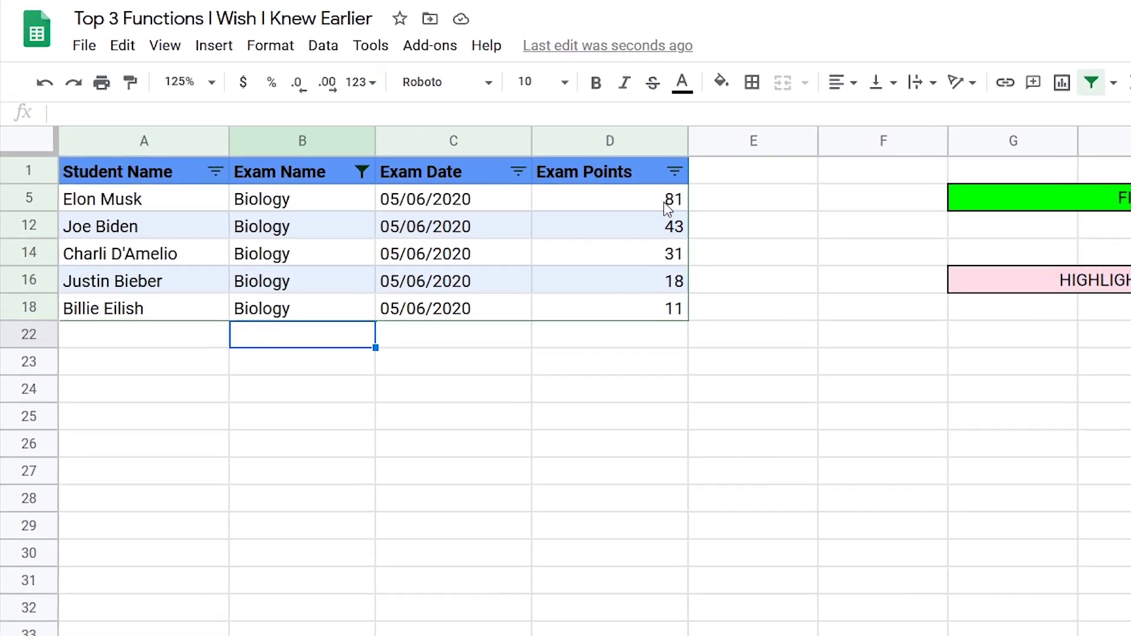
pyautogui.click(502, 126)
pyautogui.click(676, 309)
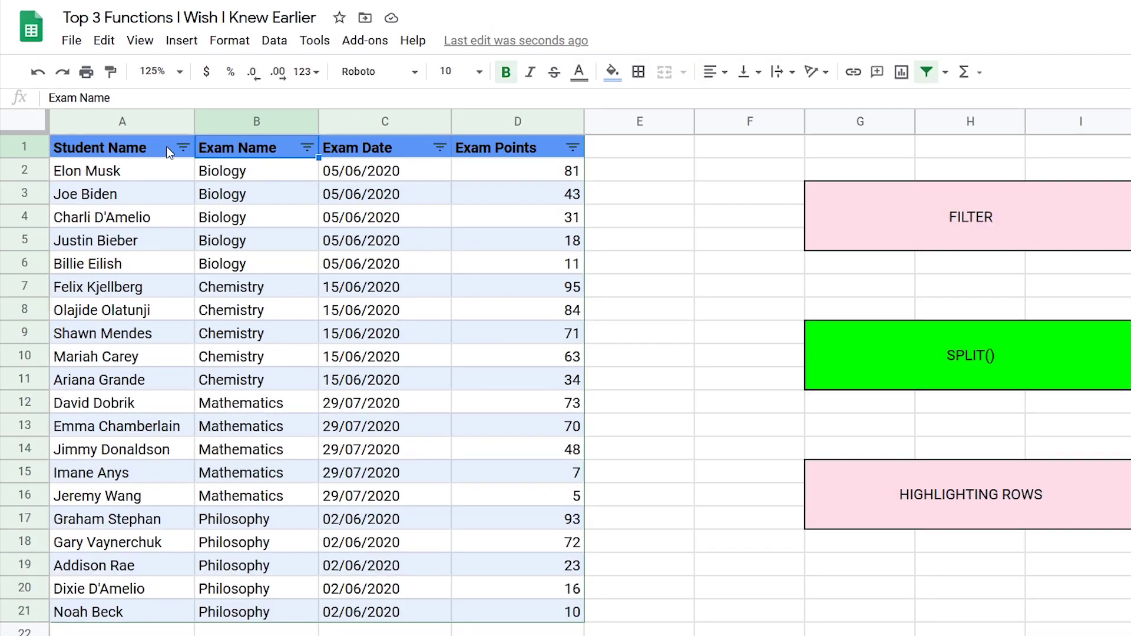
# Step: Sort the table A→Z by Student Name and insert an empty column right of column A
pyautogui.click(160, 126)
pyautogui.click(183, 149)
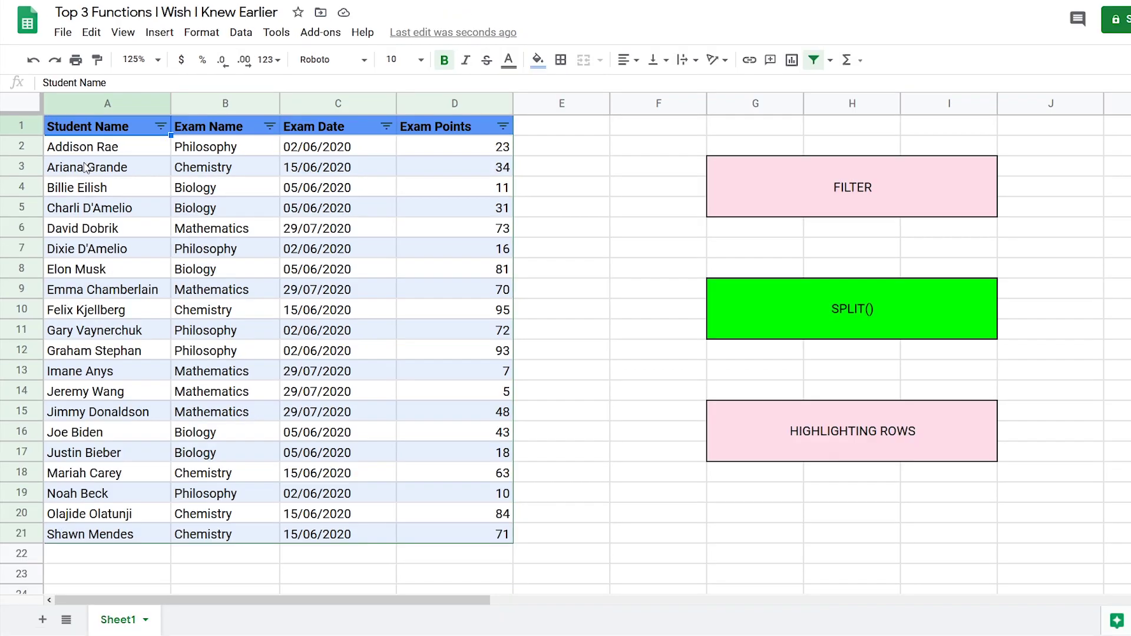
pyautogui.click(85, 168)
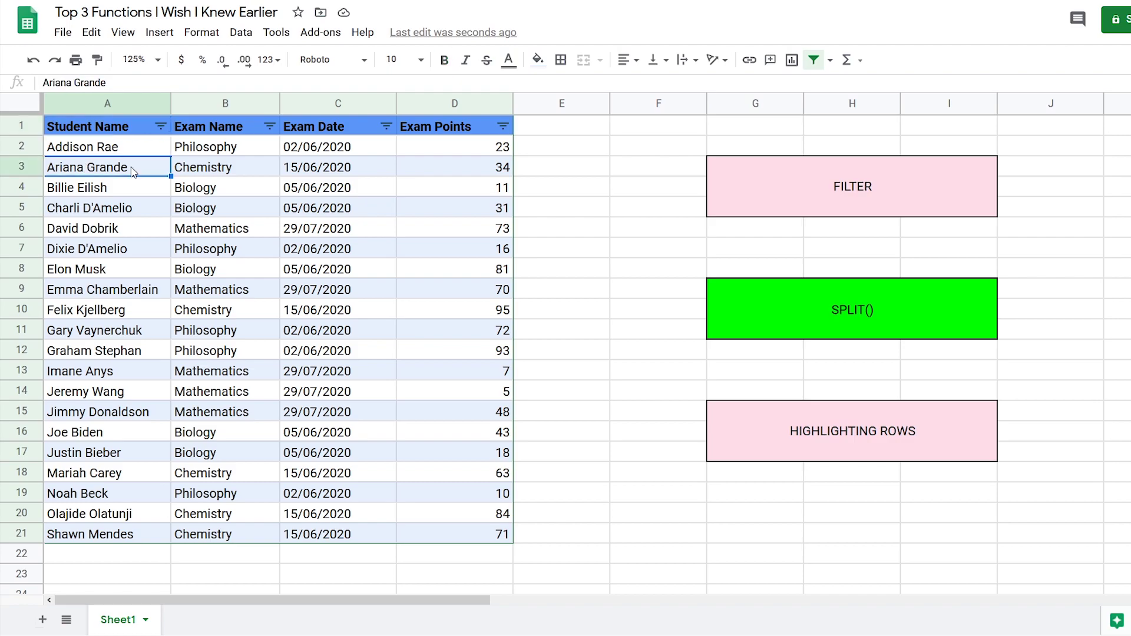
pyautogui.rightClick(136, 105)
pyautogui.click(200, 202)
# Step: Split the names in A2:A21 into two columns using Space as the separator
pyautogui.moveTo(139, 154); pyautogui.dragTo(153, 545)
pyautogui.click(241, 32)
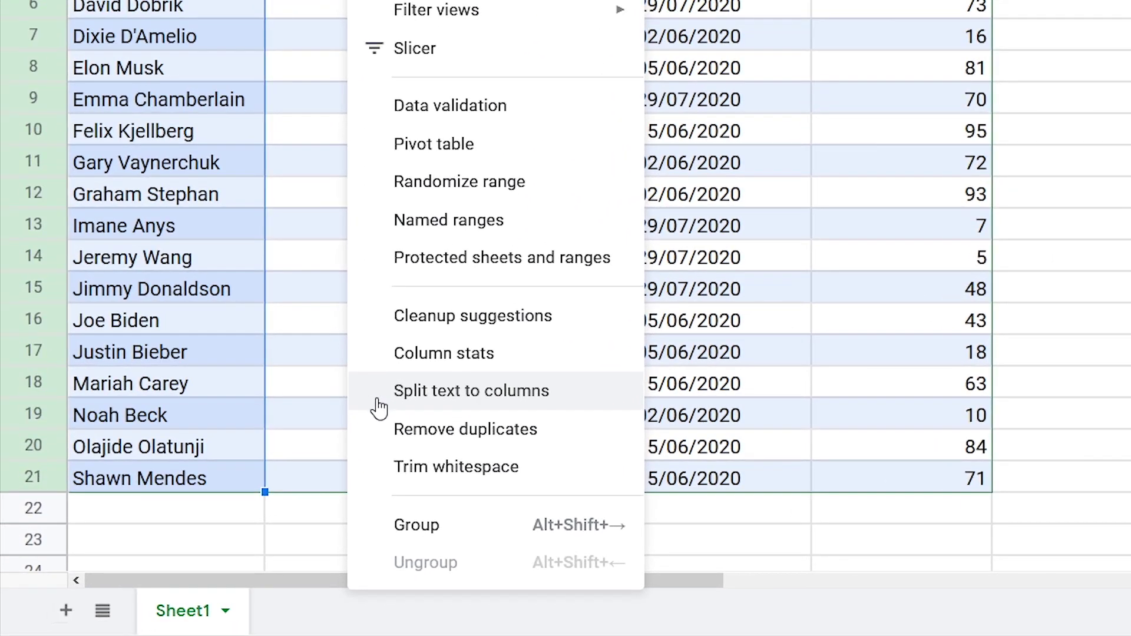
pyautogui.click(377, 403)
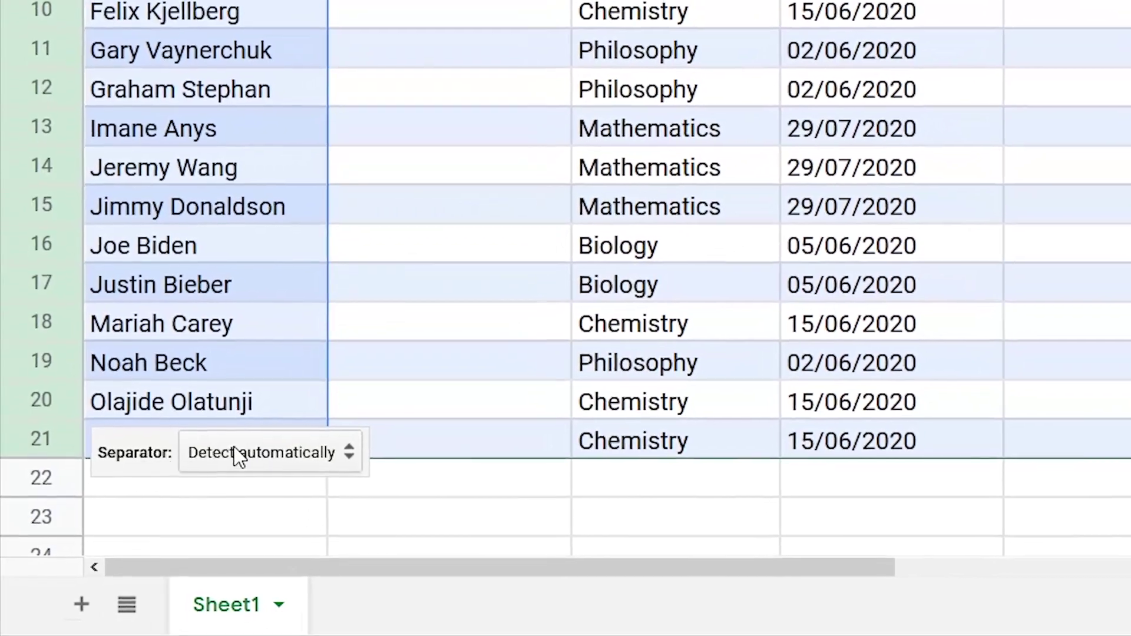
pyautogui.click(241, 463)
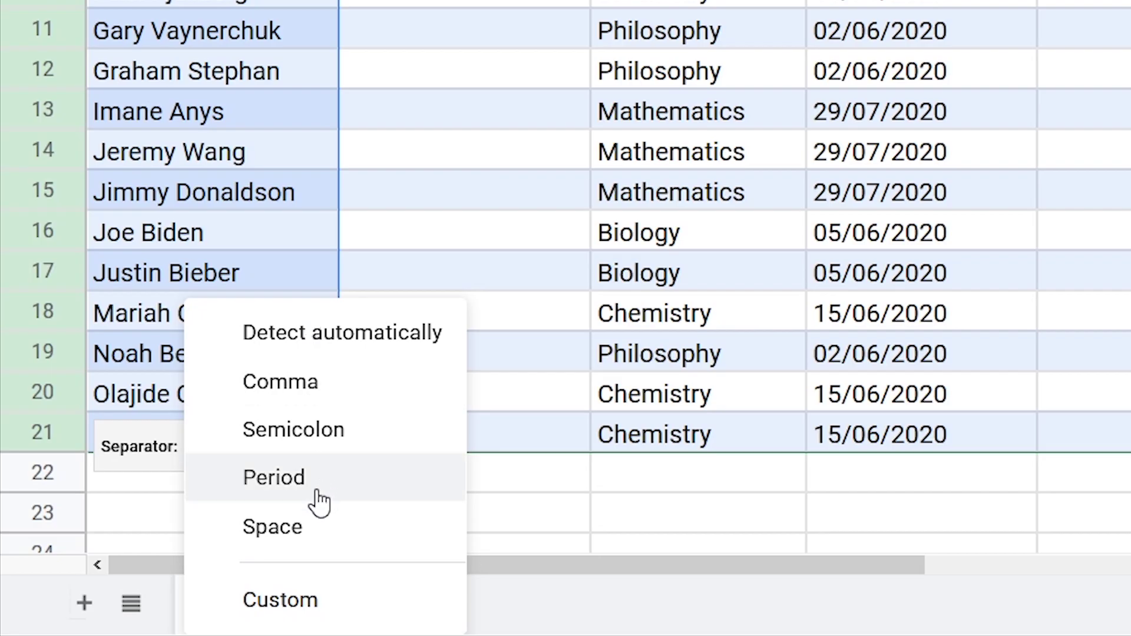
pyautogui.click(353, 526)
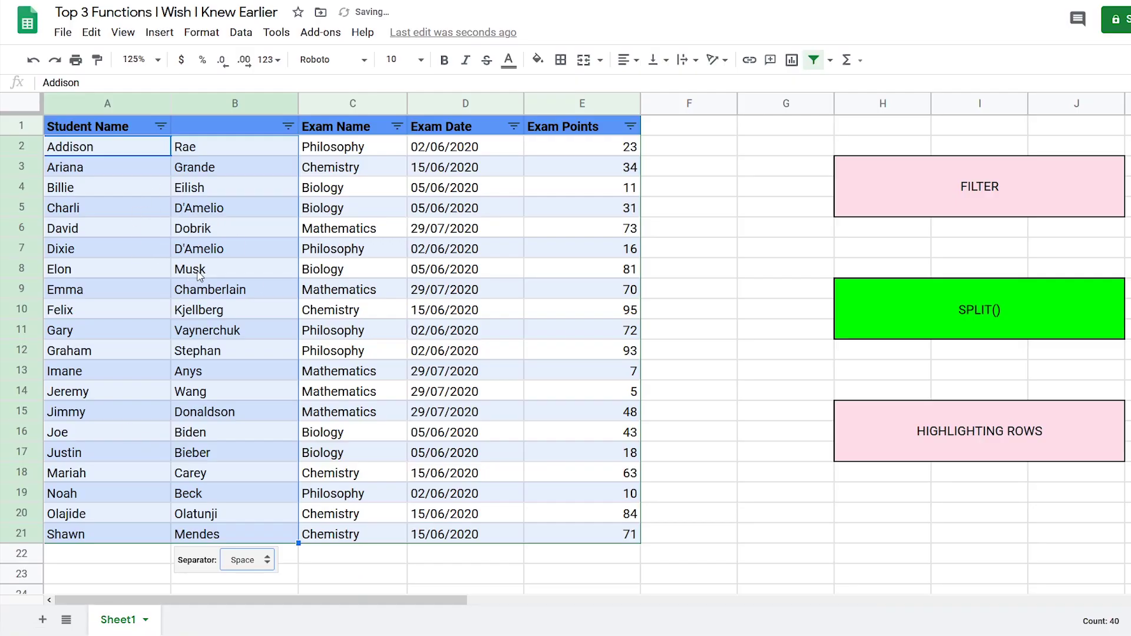
# Step: Rename headers A1 and B1 to 'First Name' and 'Last Name', then check the split names in A2 and B2
pyautogui.click(168, 266)
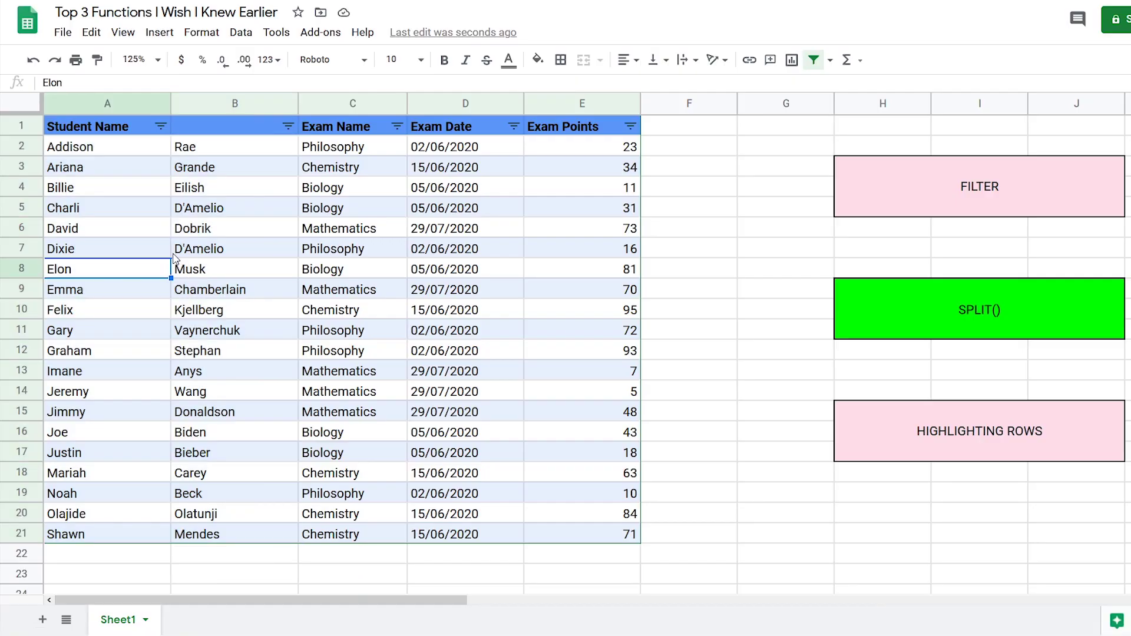
pyautogui.click(118, 126)
pyautogui.doubleClick(121, 126)
pyautogui.moveTo(130, 126); pyautogui.dragTo(49, 125)
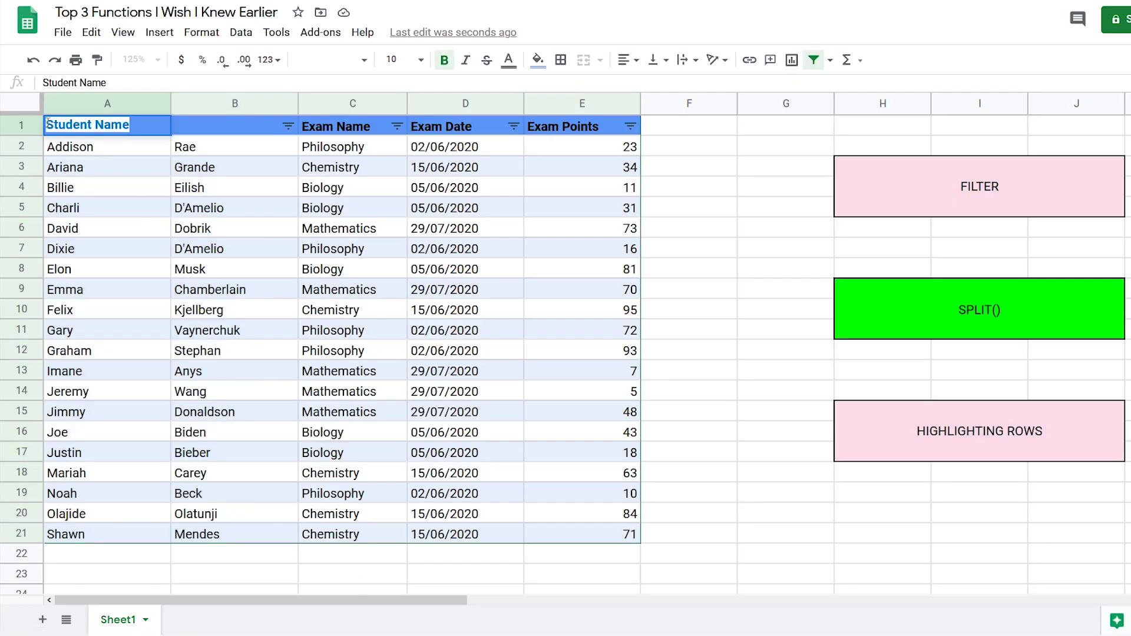
pyautogui.write('First Name')
pyautogui.press('Tab')
pyautogui.write('Last')
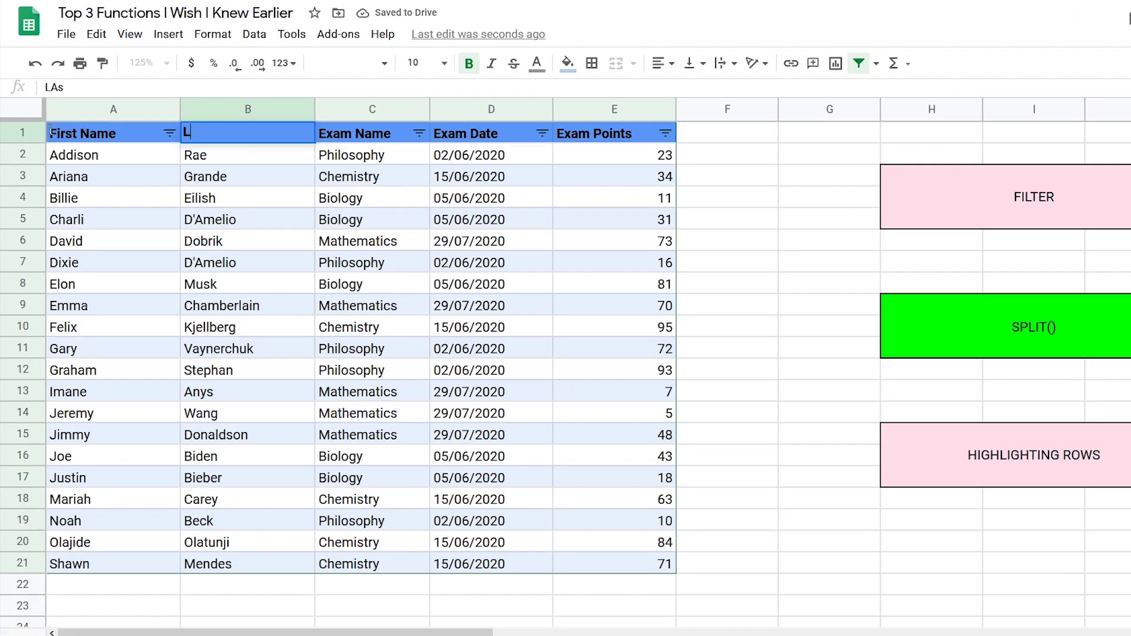
pyautogui.write(' Name')
pyautogui.press('Return')
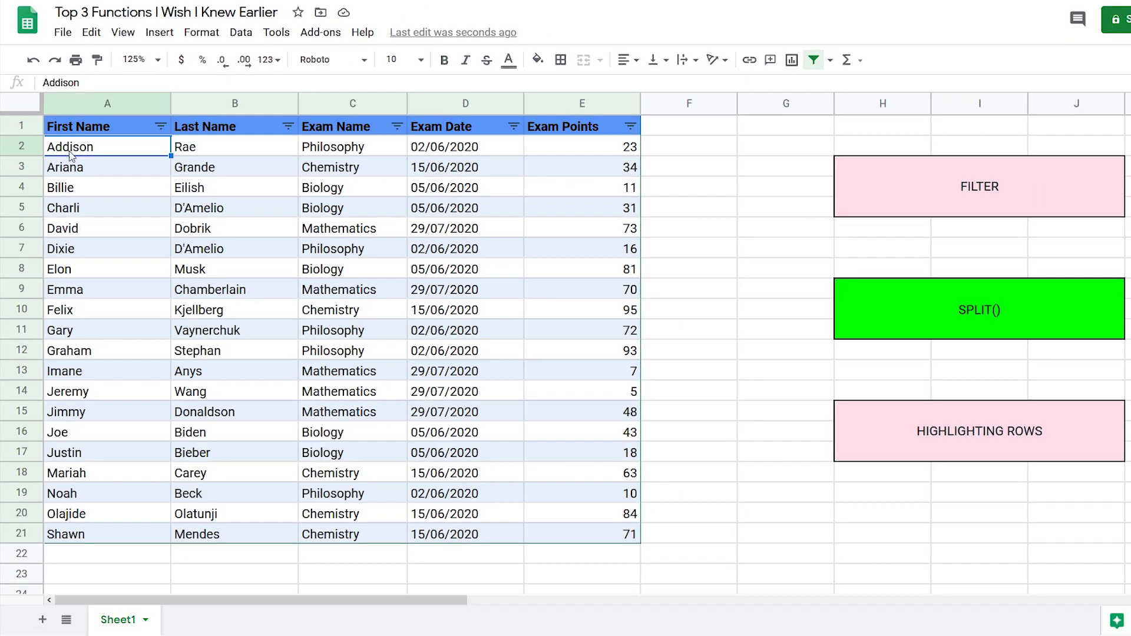
pyautogui.click(205, 147)
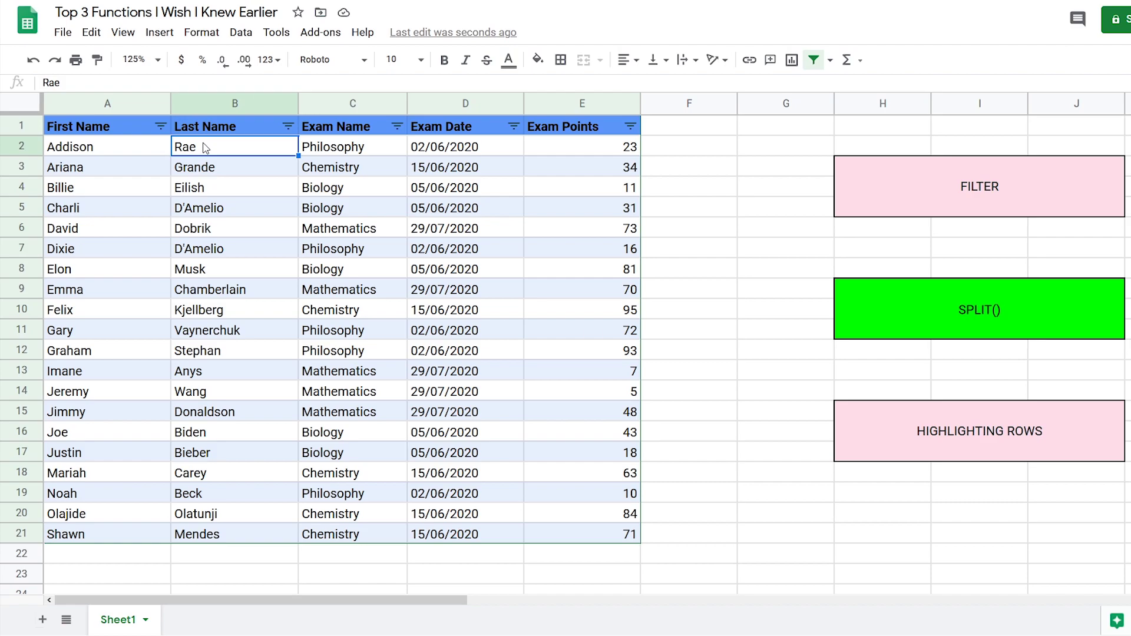
pyautogui.click(131, 151)
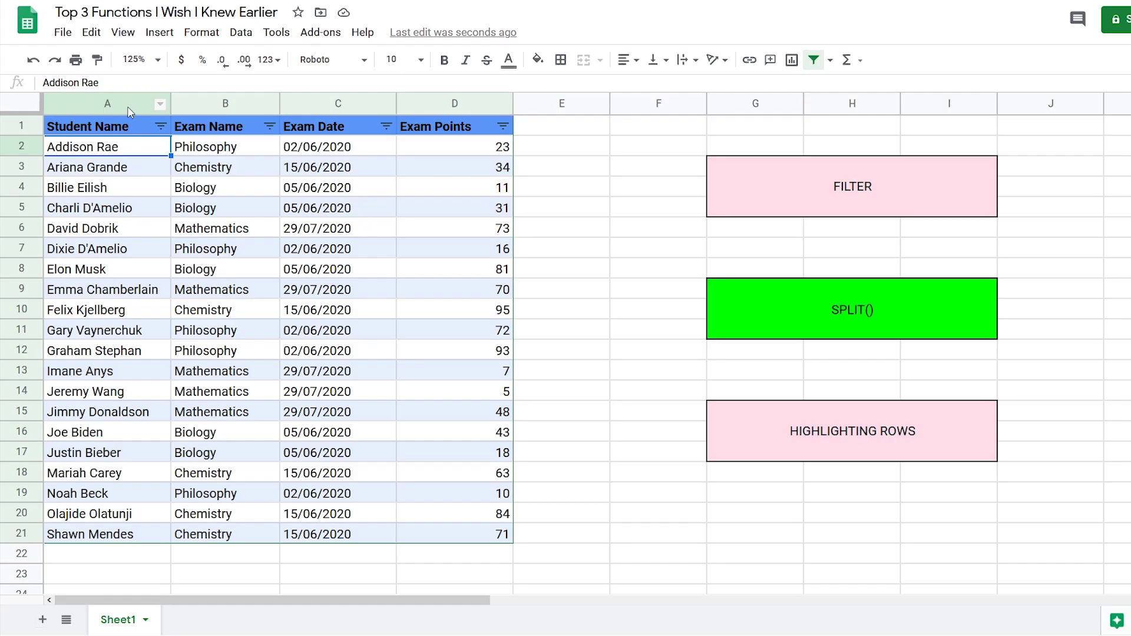
# Step: Insert two empty columns to the right of Student Name
pyautogui.rightClick(131, 112)
pyautogui.click(219, 200)
pyautogui.rightClick(120, 99)
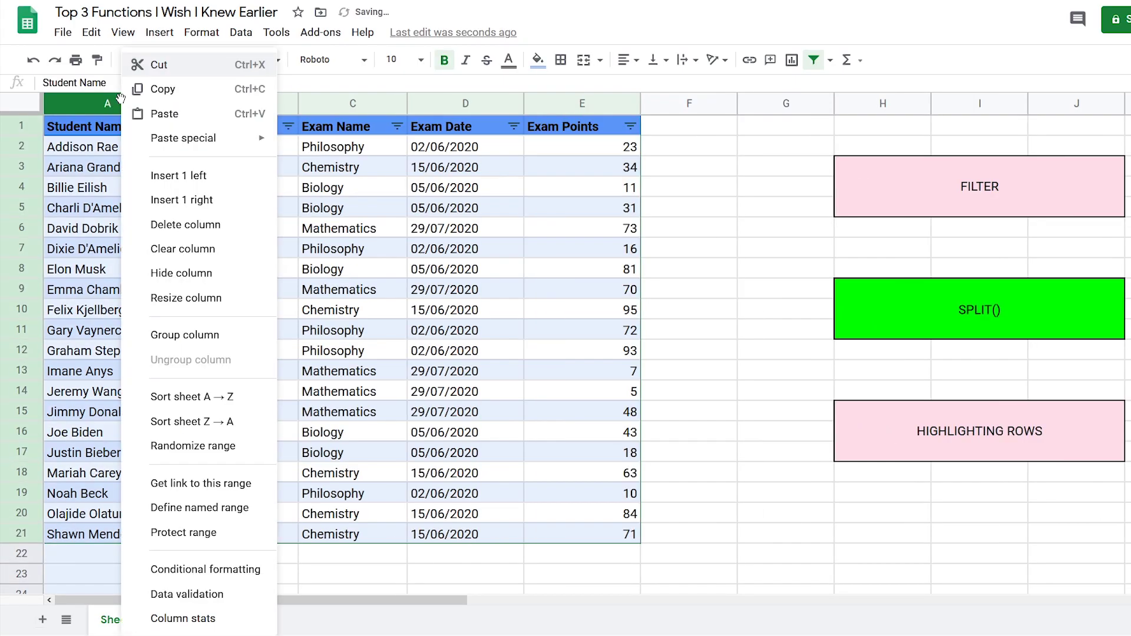
pyautogui.click(207, 202)
# Step: Enter =SPLIT(A2, " ") in B2 and fill it down to row 21
pyautogui.click(218, 157)
pyautogui.write('=')
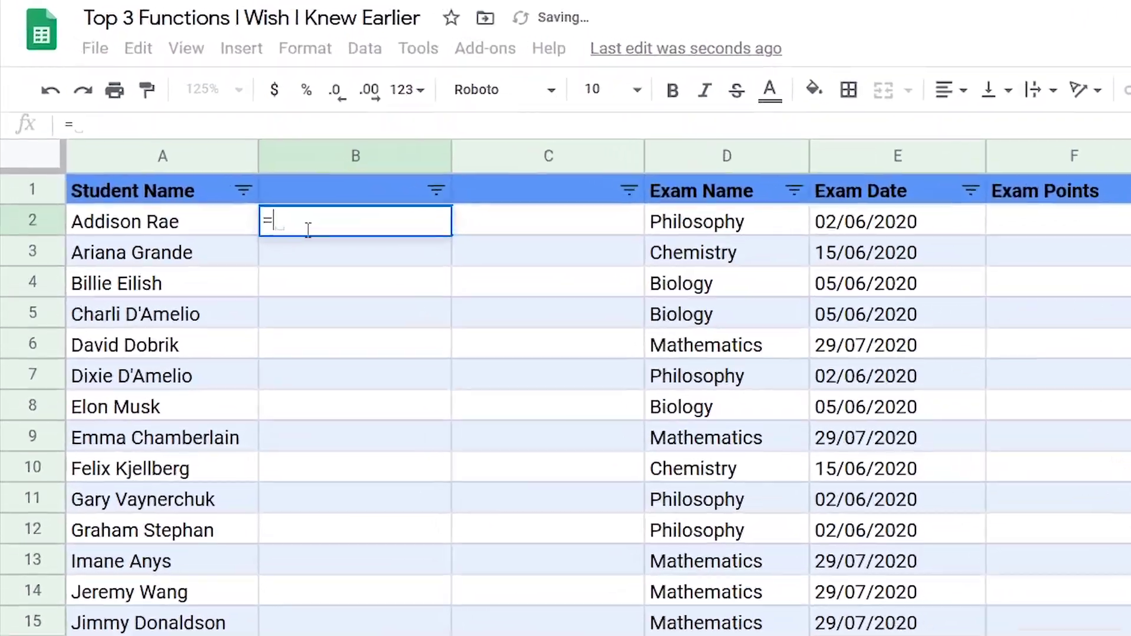
pyautogui.write('split(')
pyautogui.click(206, 233)
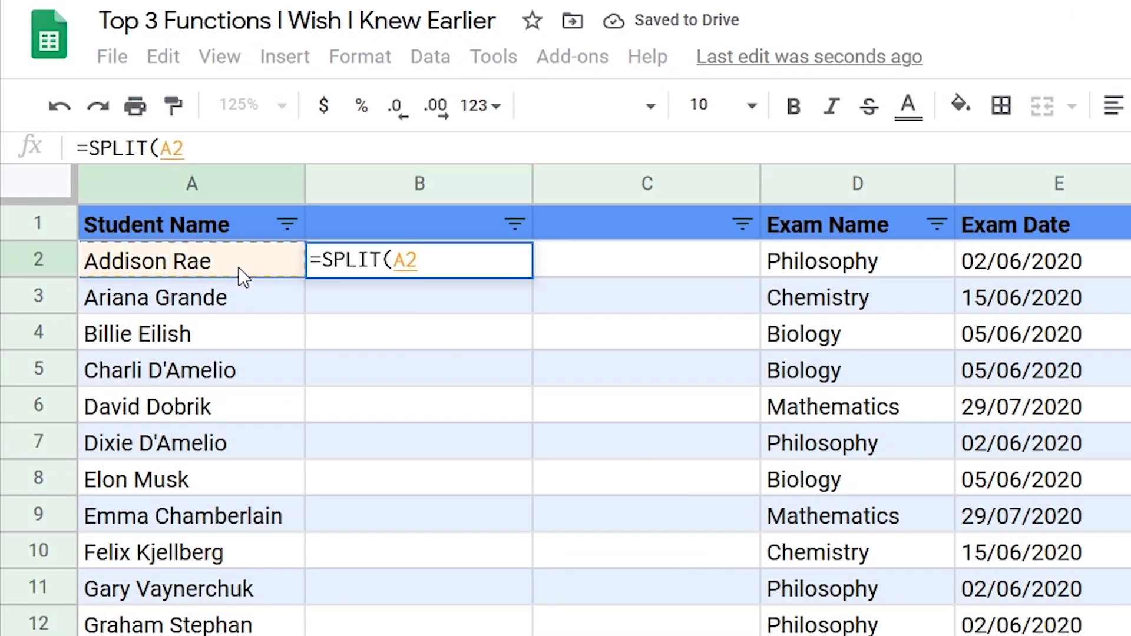
pyautogui.write(', " "')
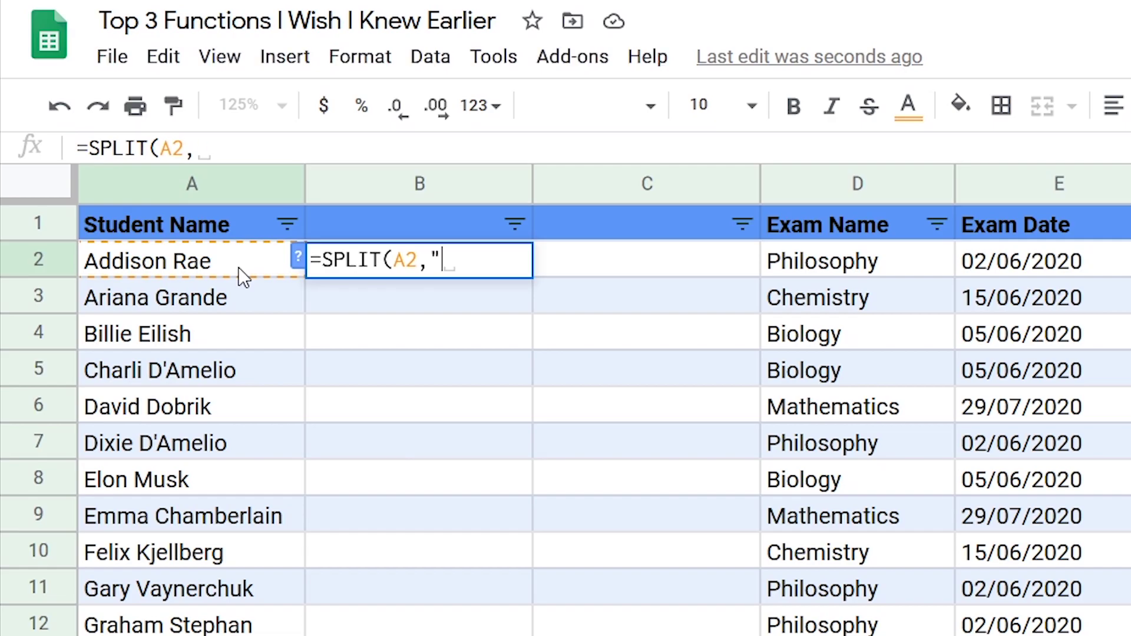
pyautogui.write(')')
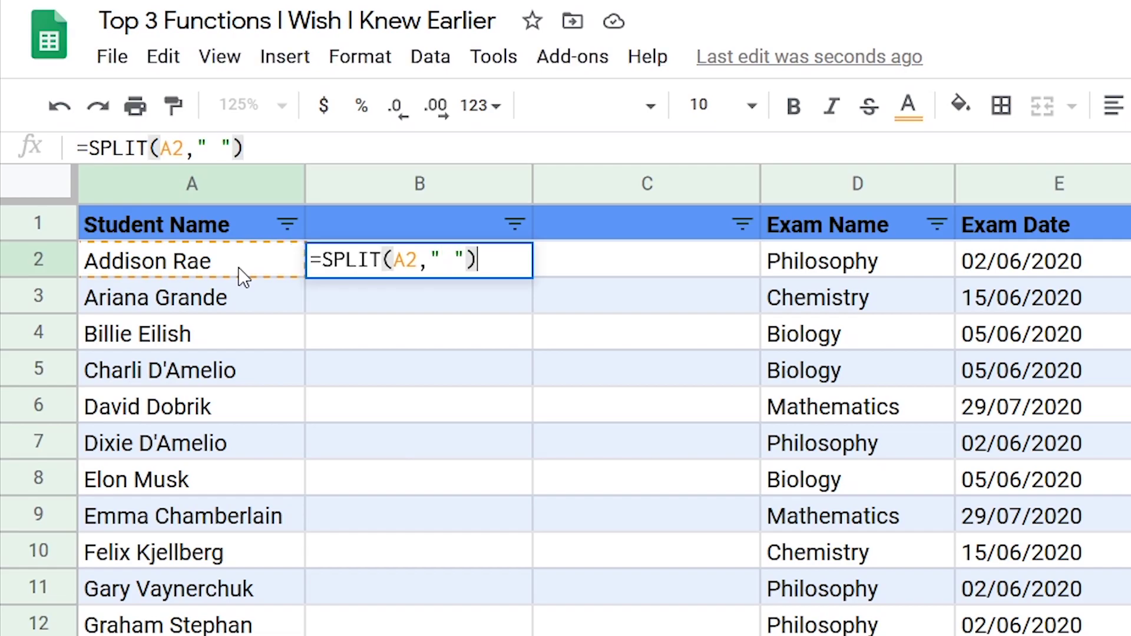
pyautogui.press('Return')
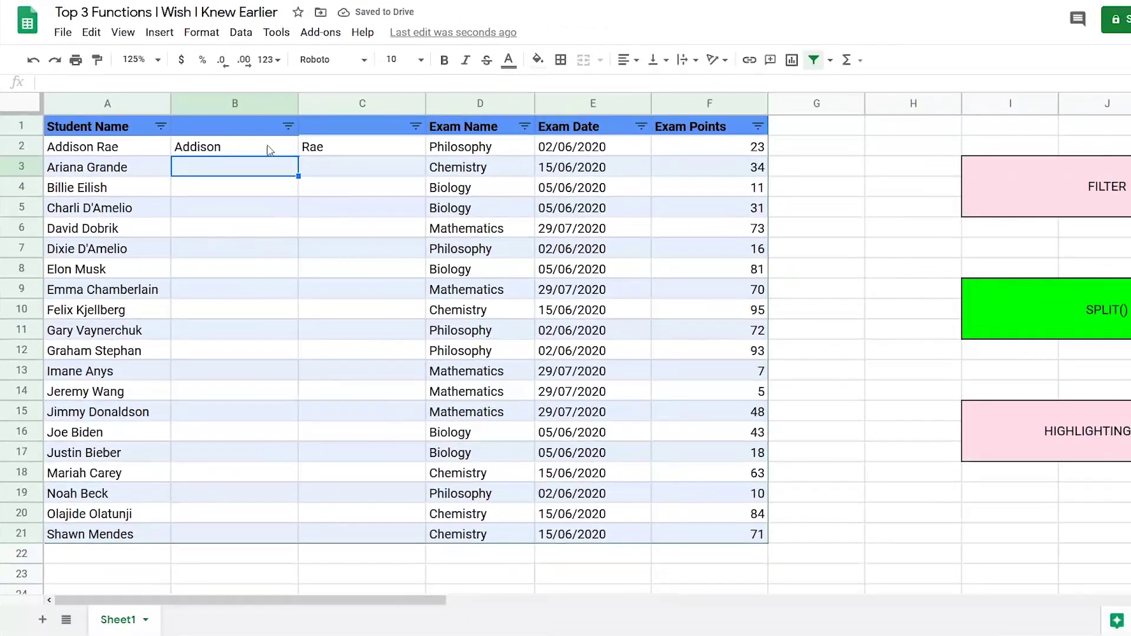
pyautogui.click(306, 169)
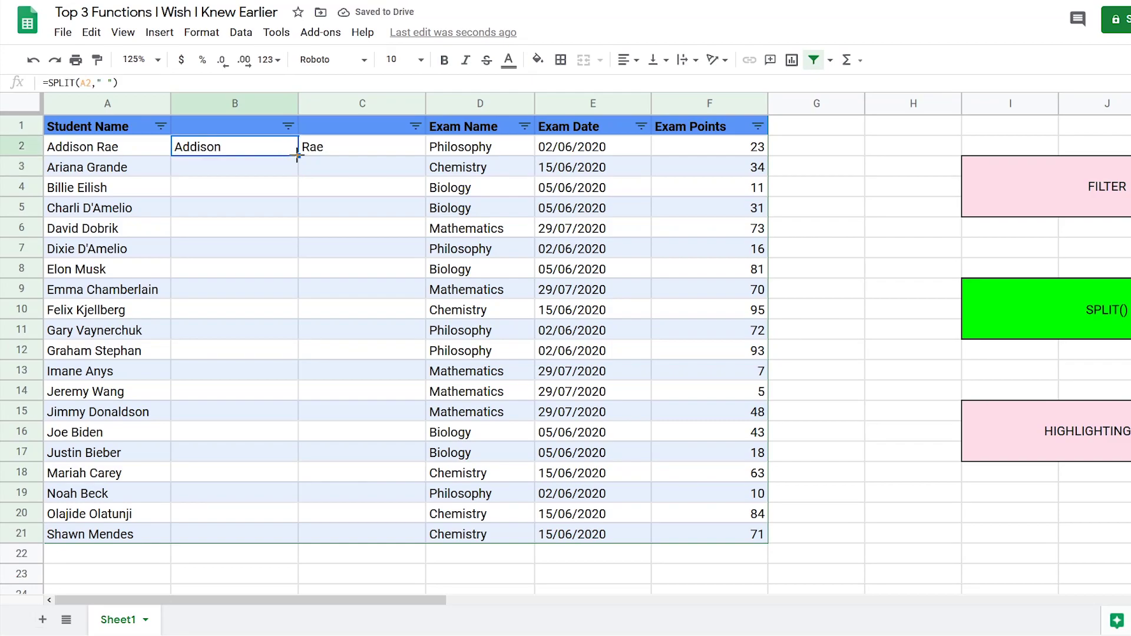
pyautogui.doubleClick(297, 155)
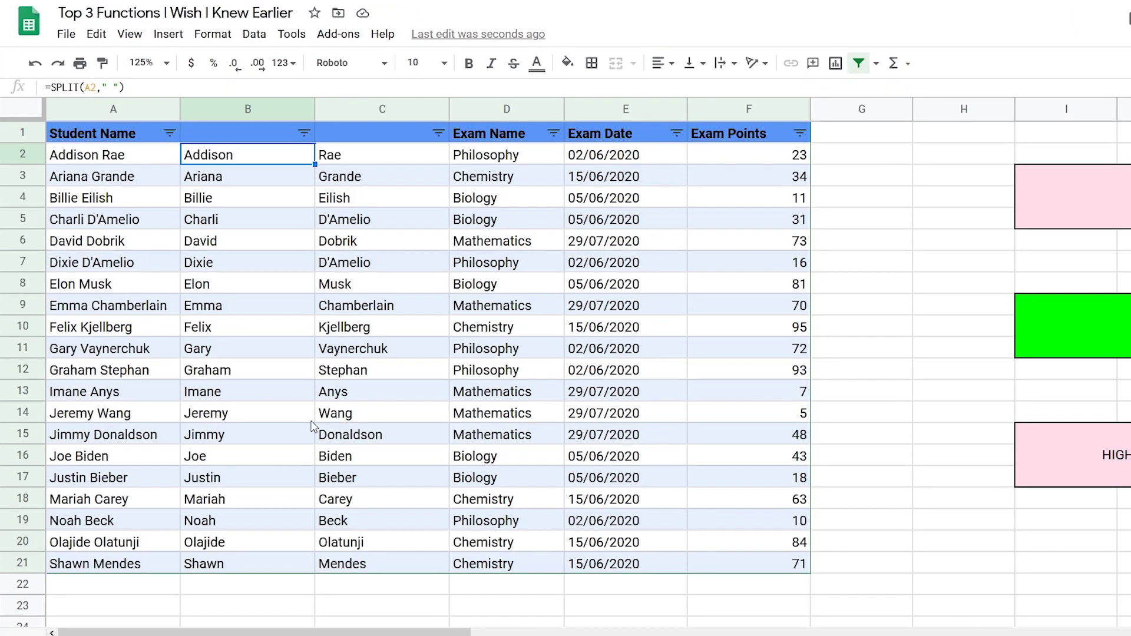
pyautogui.click(207, 124)
# Step: Head columns B and C 'First Name' and 'Last Name'
pyautogui.write('First Name')
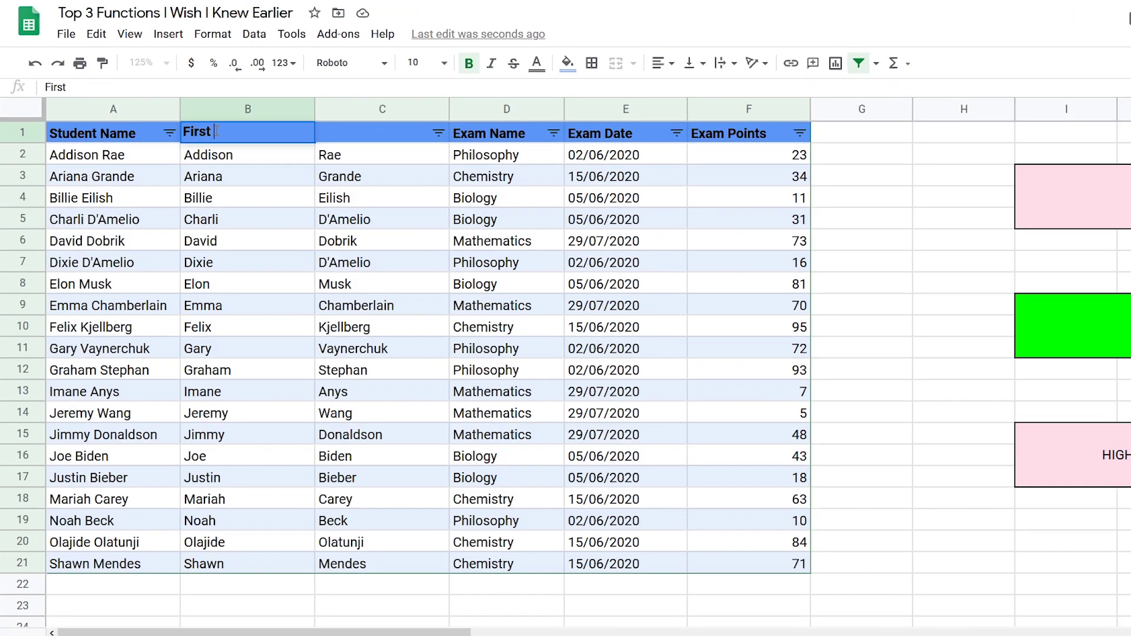
pyautogui.press('Tab')
pyautogui.write('Last Name')
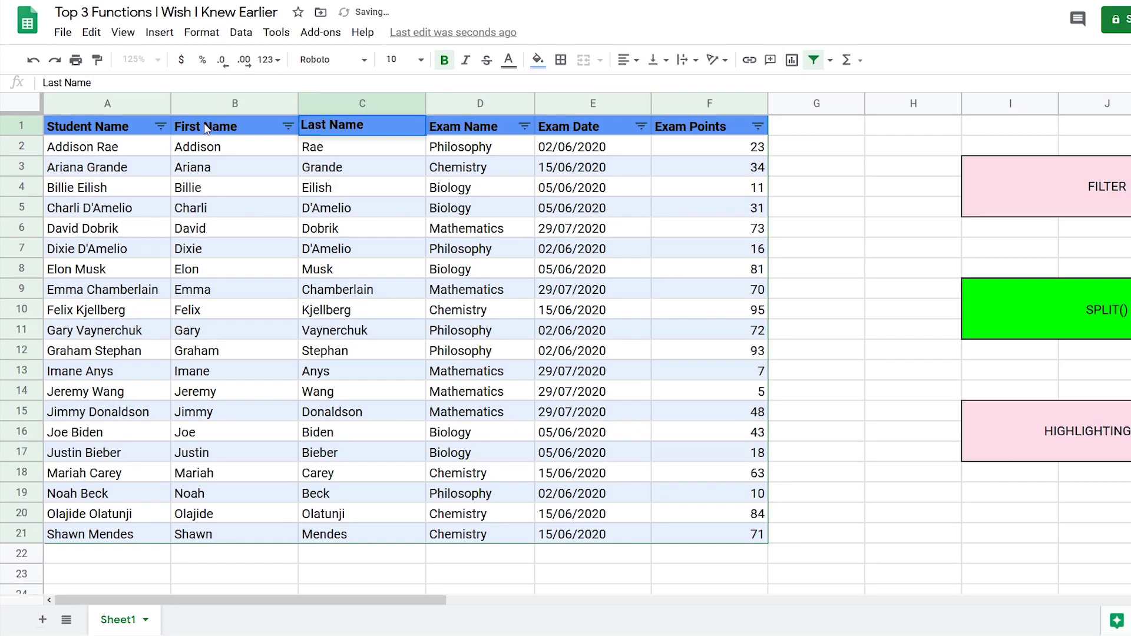
pyautogui.press('Return')
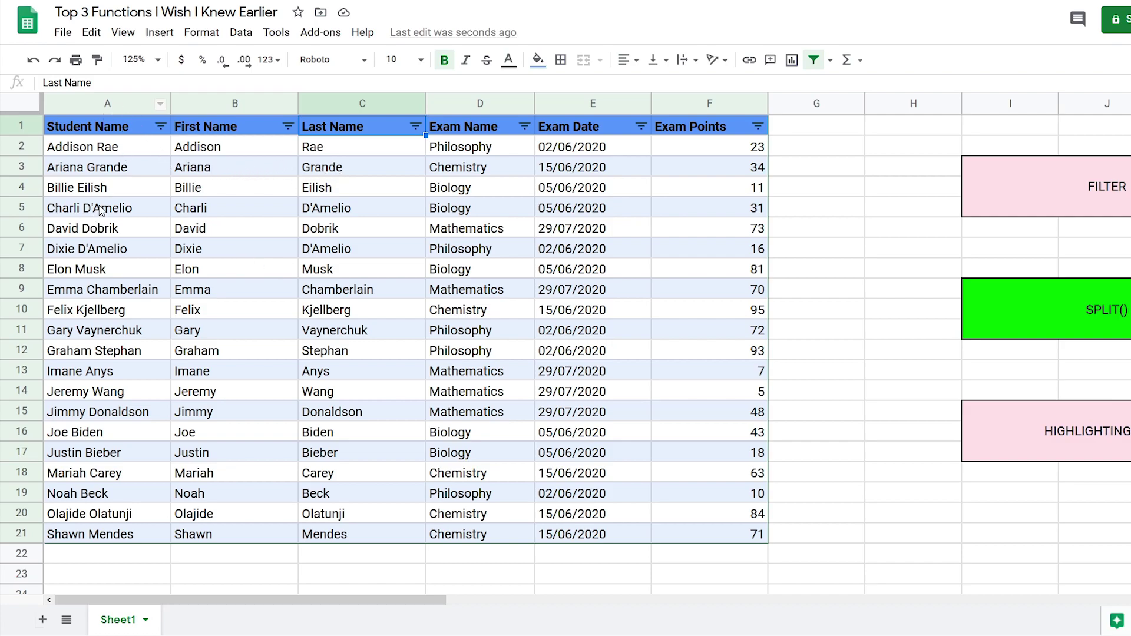
# Step: Test the live split by typing 'tae' into the first student's name in A2, then undo it
pyautogui.doubleClick(125, 148)
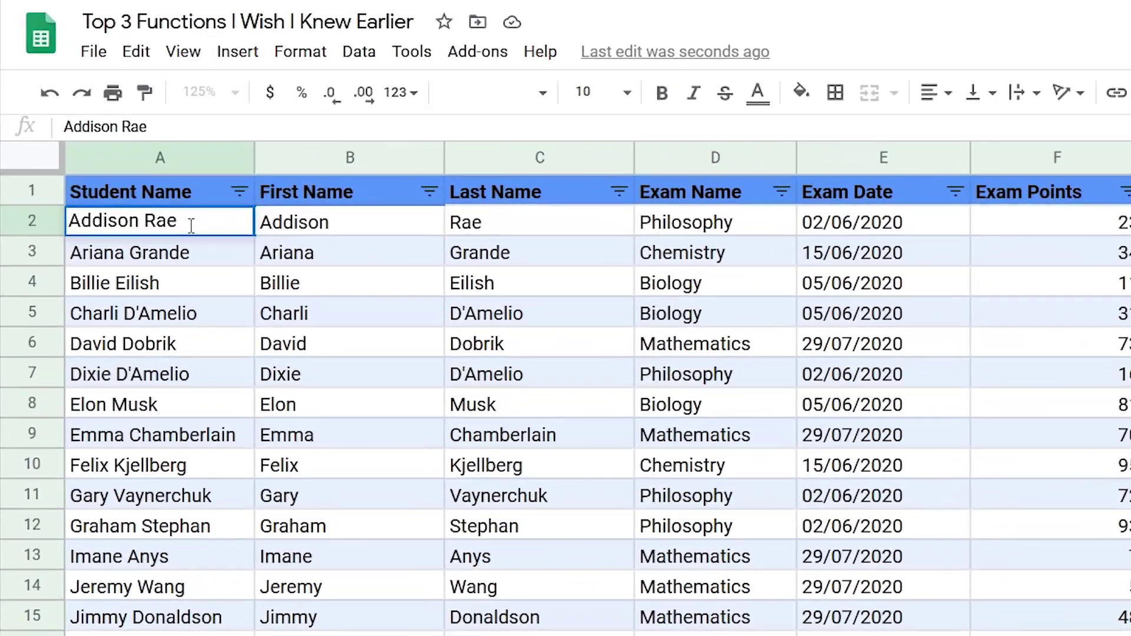
pyautogui.write('tae')
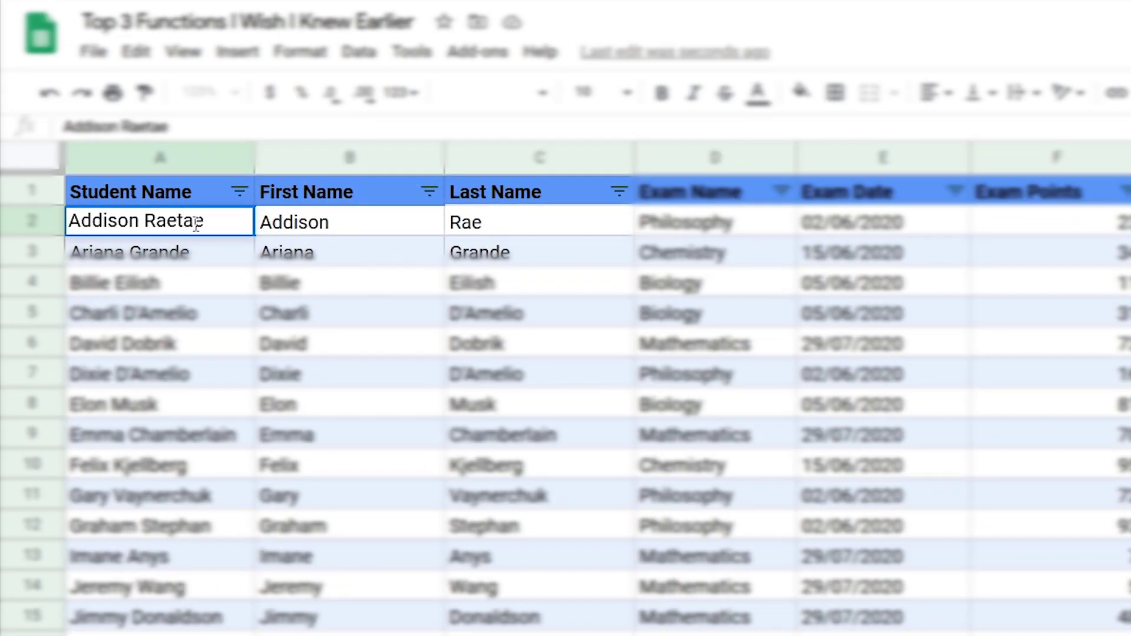
pyautogui.press('Return')
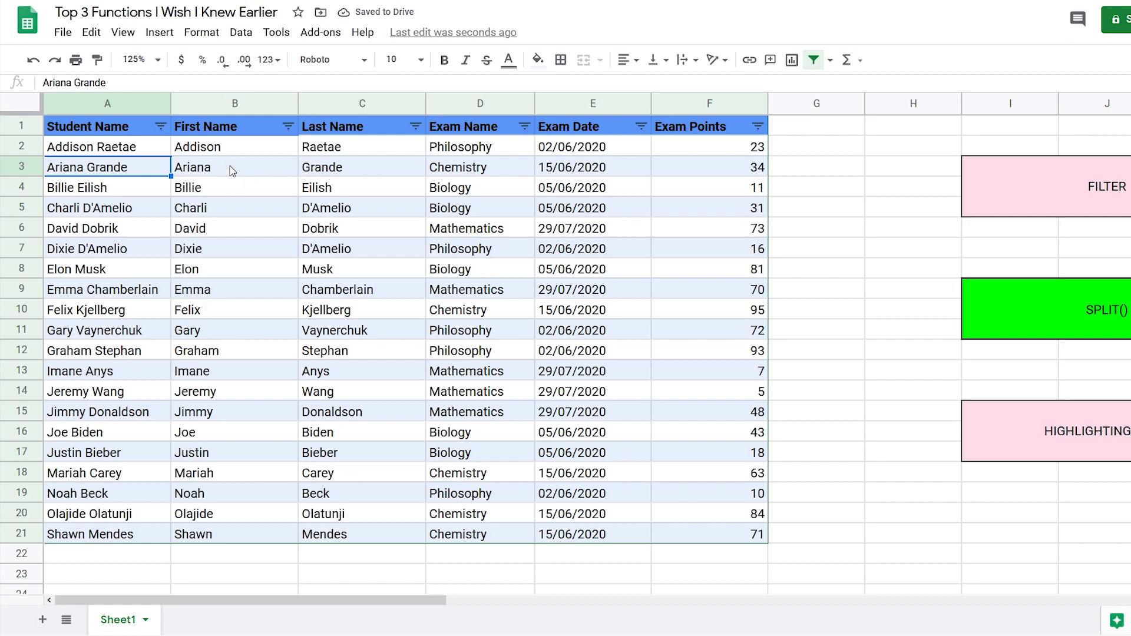
pyautogui.hotkey('ctrl', 'z')
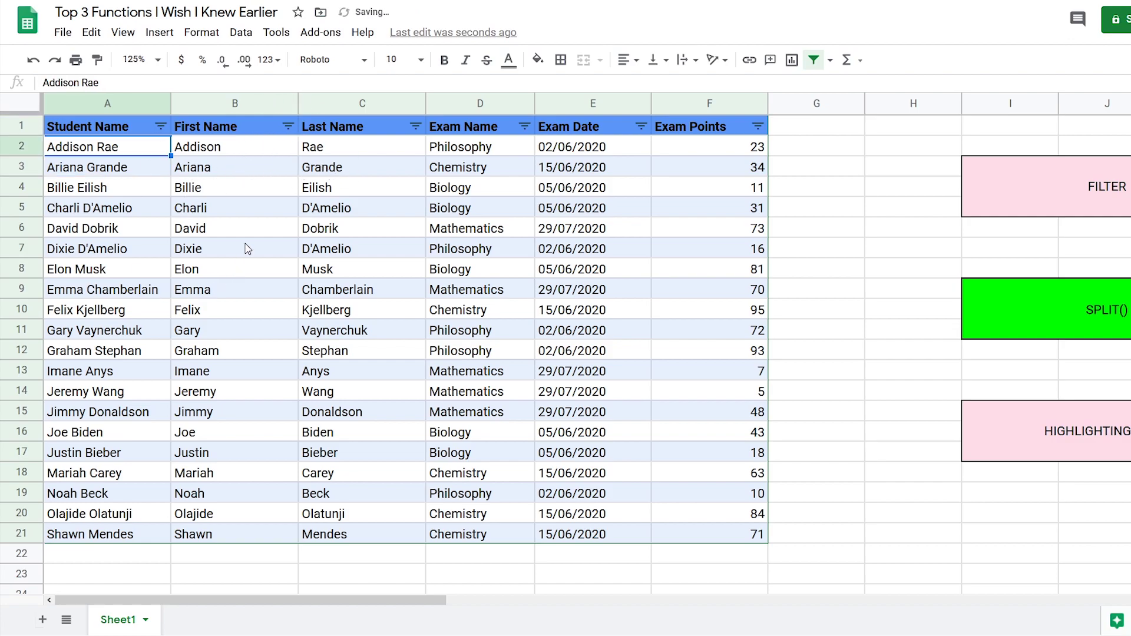
# Step: Hide the original Student Name column A and select a cell in the Last Name column
pyautogui.rightClick(123, 102)
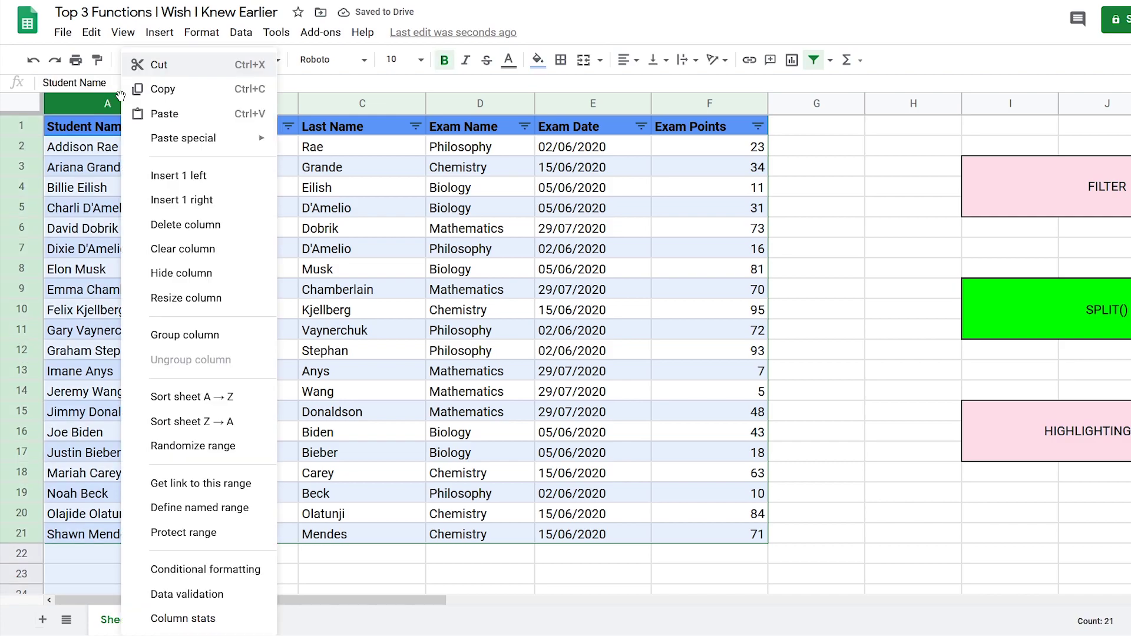
pyautogui.click(139, 275)
pyautogui.click(228, 152)
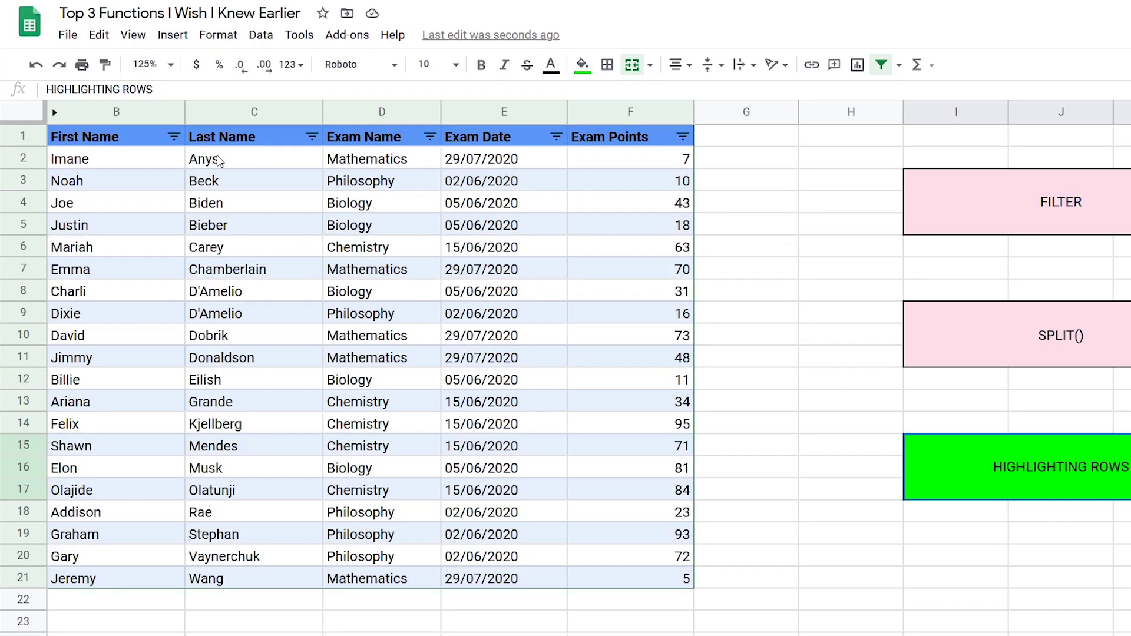
# Step: Sort by First Name A→Z and add a conditional format rule on B2:F21 with custom formula =$F2>=60
pyautogui.click(160, 126)
pyautogui.click(214, 172)
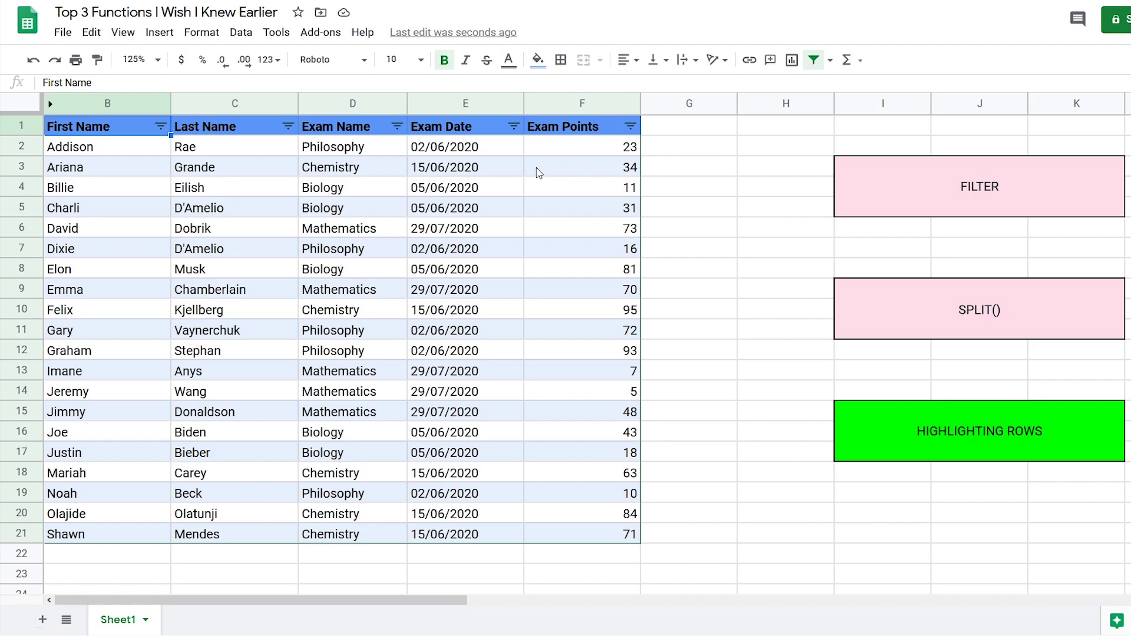
pyautogui.moveTo(59, 152); pyautogui.dragTo(559, 540)
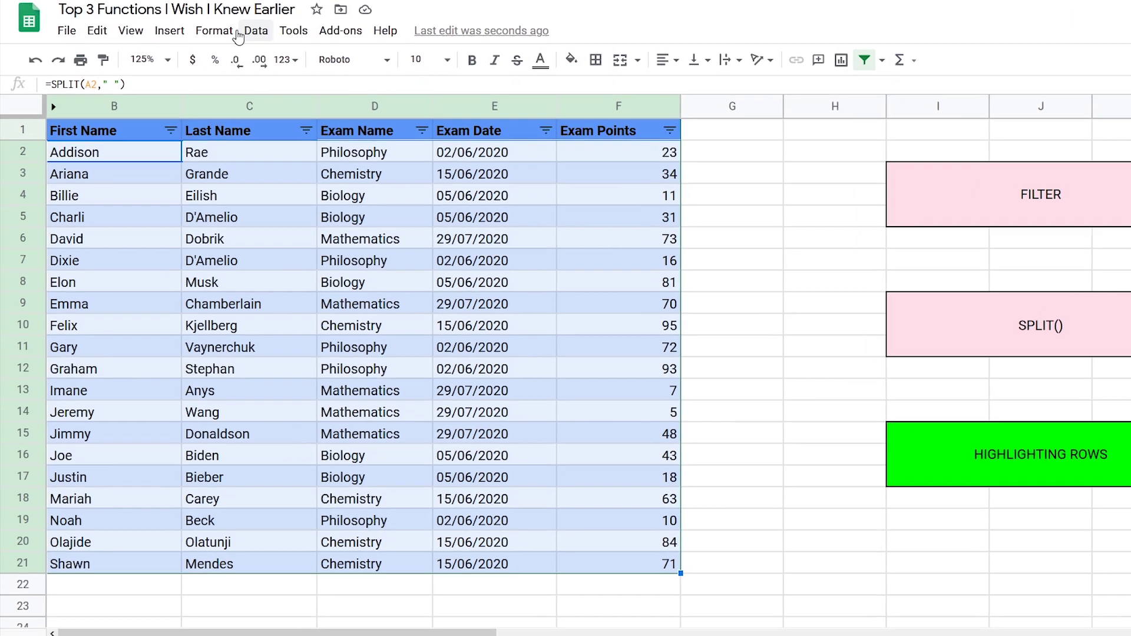
pyautogui.click(202, 33)
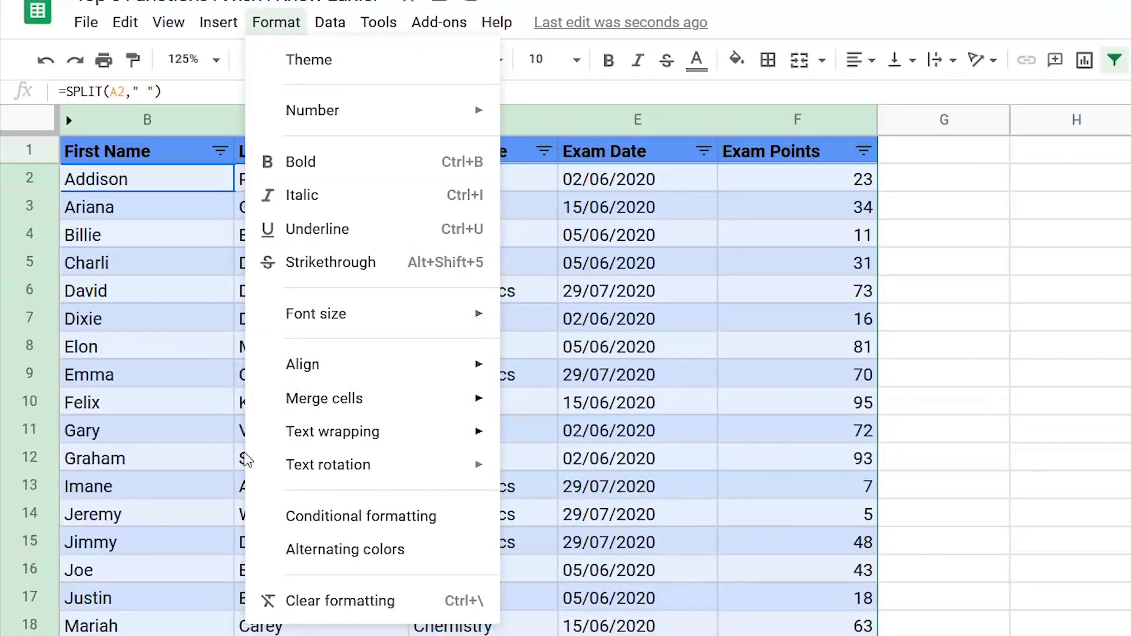
pyautogui.click(261, 519)
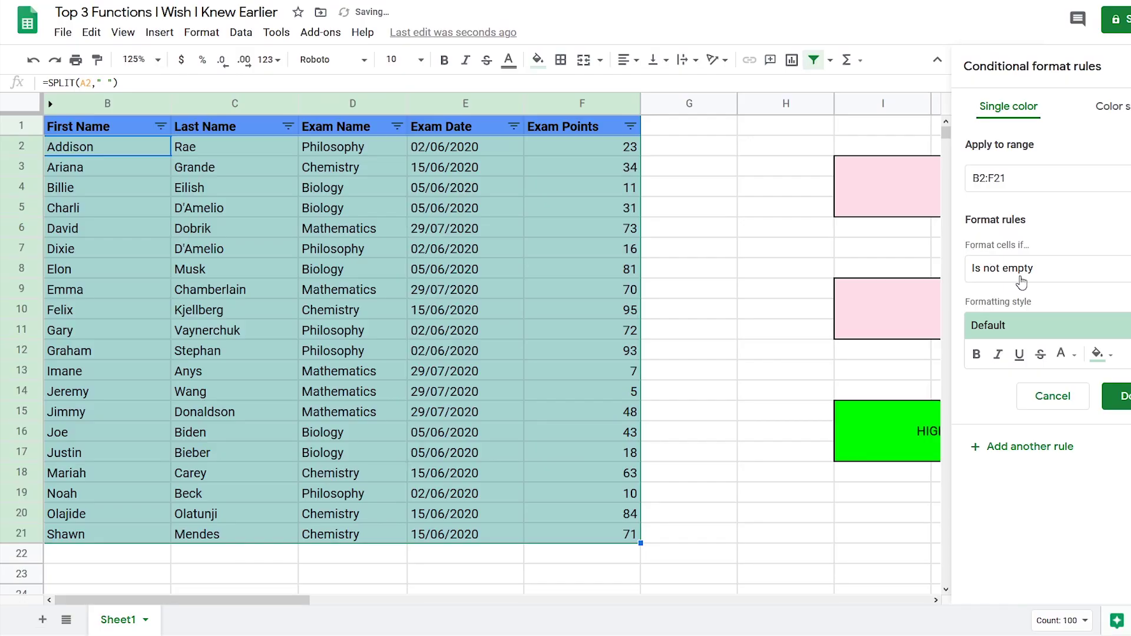
pyautogui.click(1021, 283)
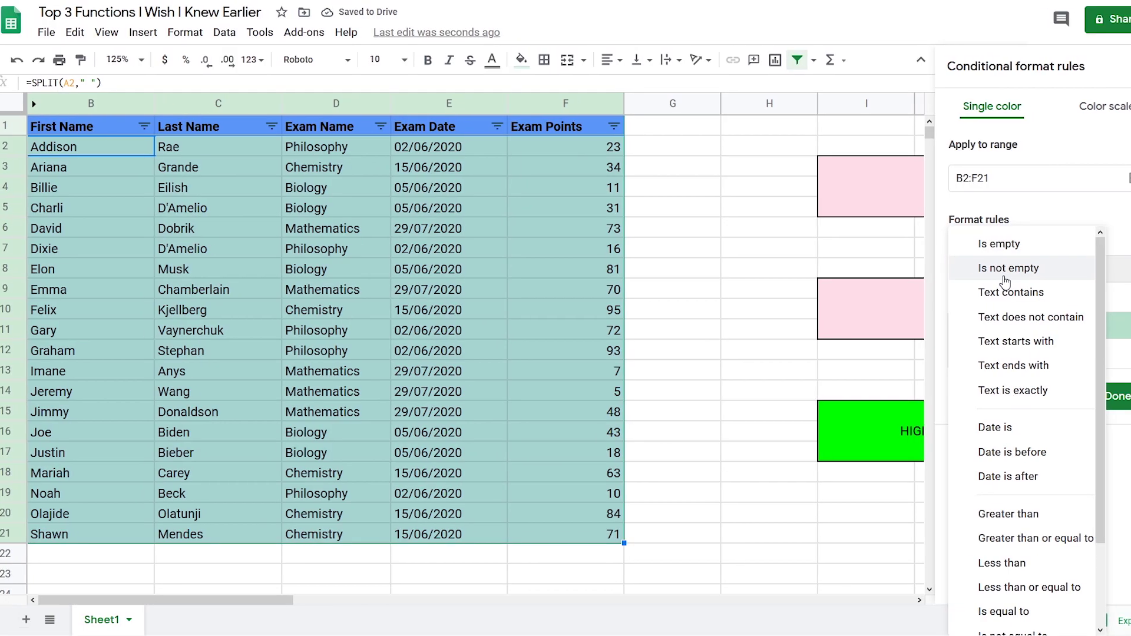
pyautogui.scroll(-2, 1004, 383)
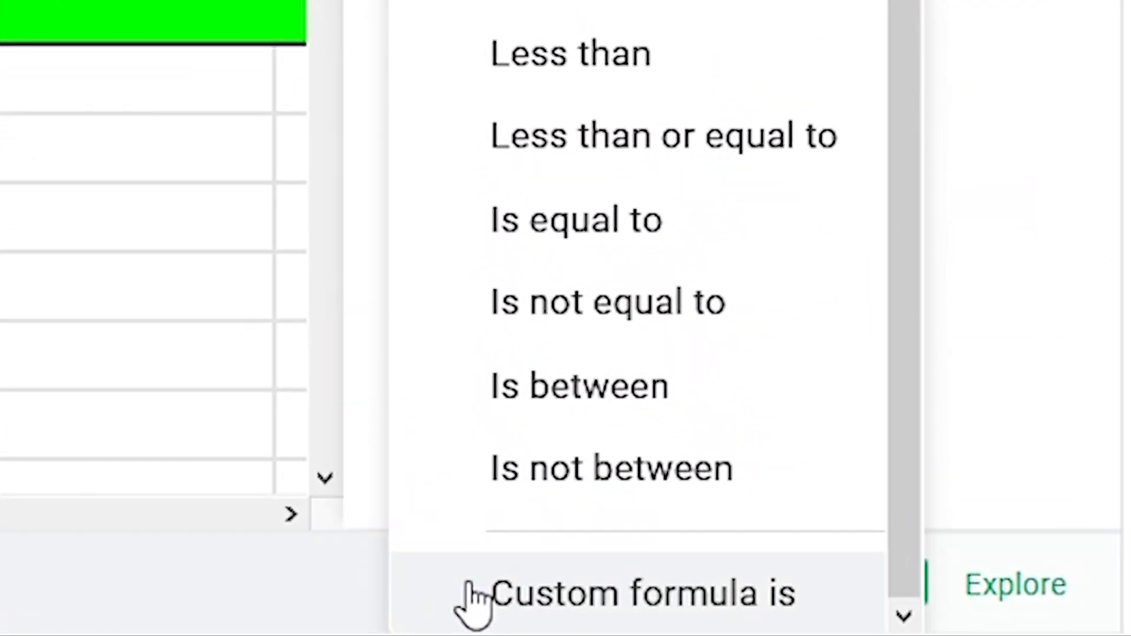
pyautogui.click(864, 620)
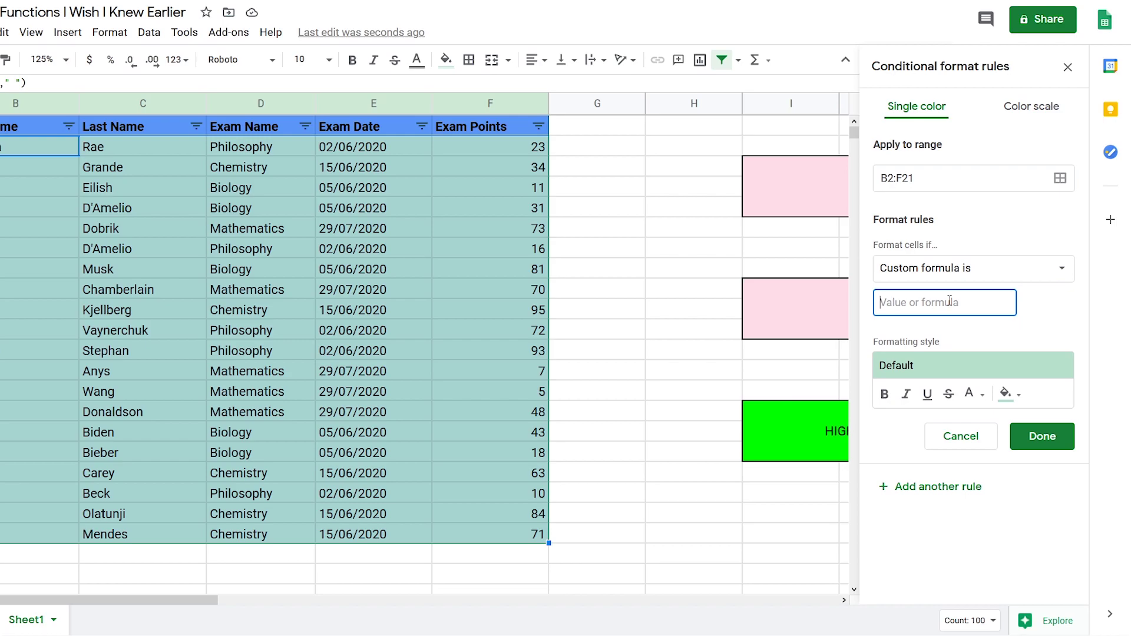
pyautogui.write('=')
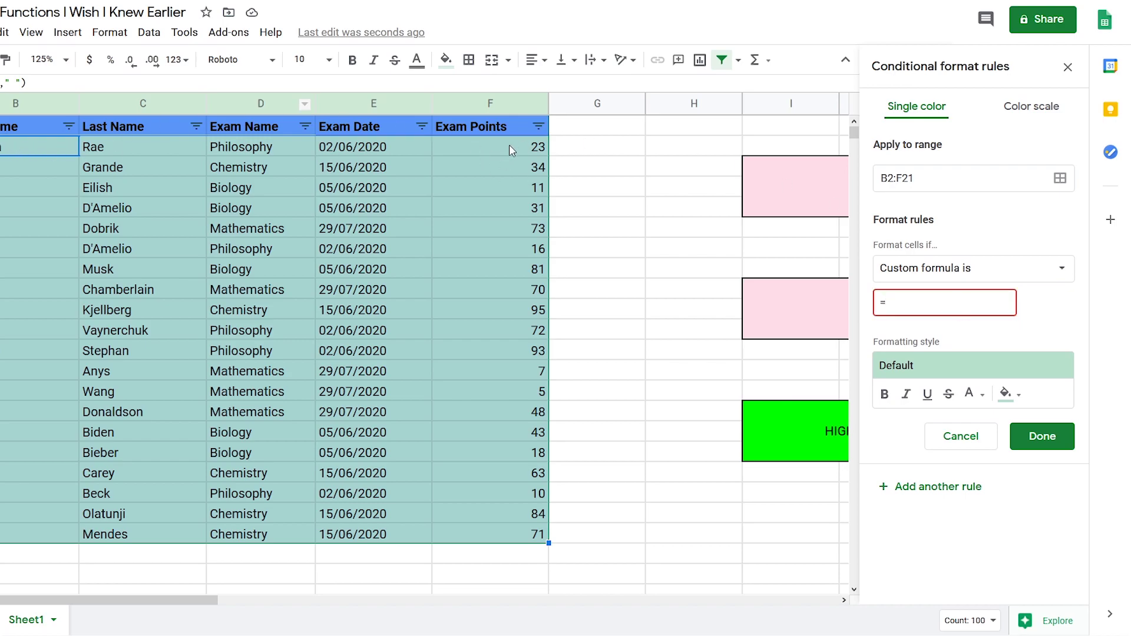
pyautogui.write('F2')
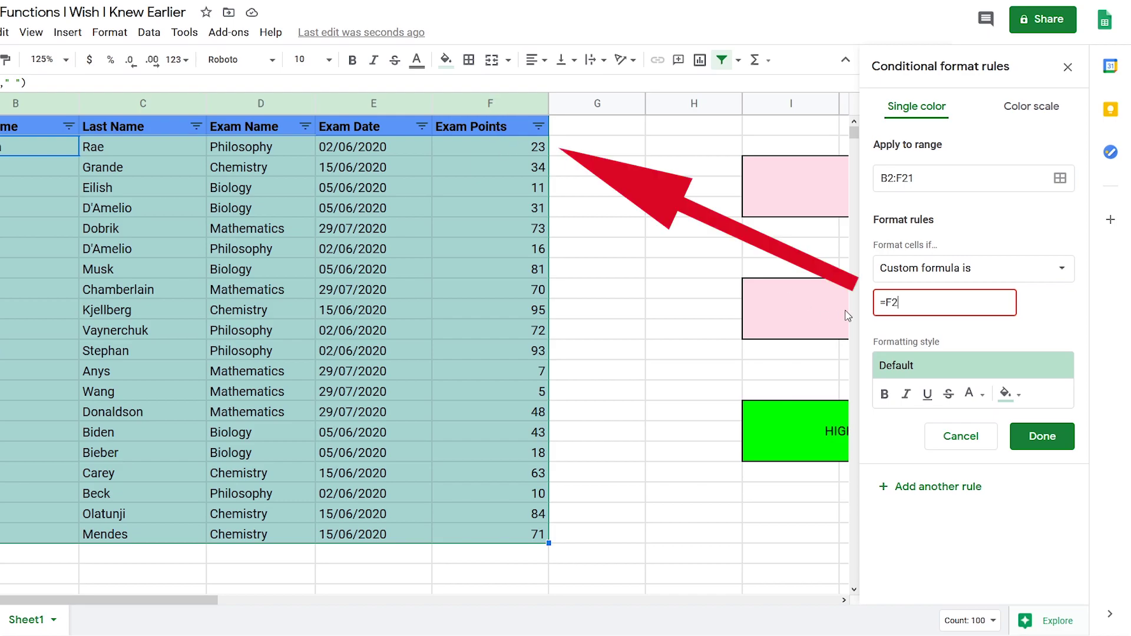
pyautogui.write('>=')
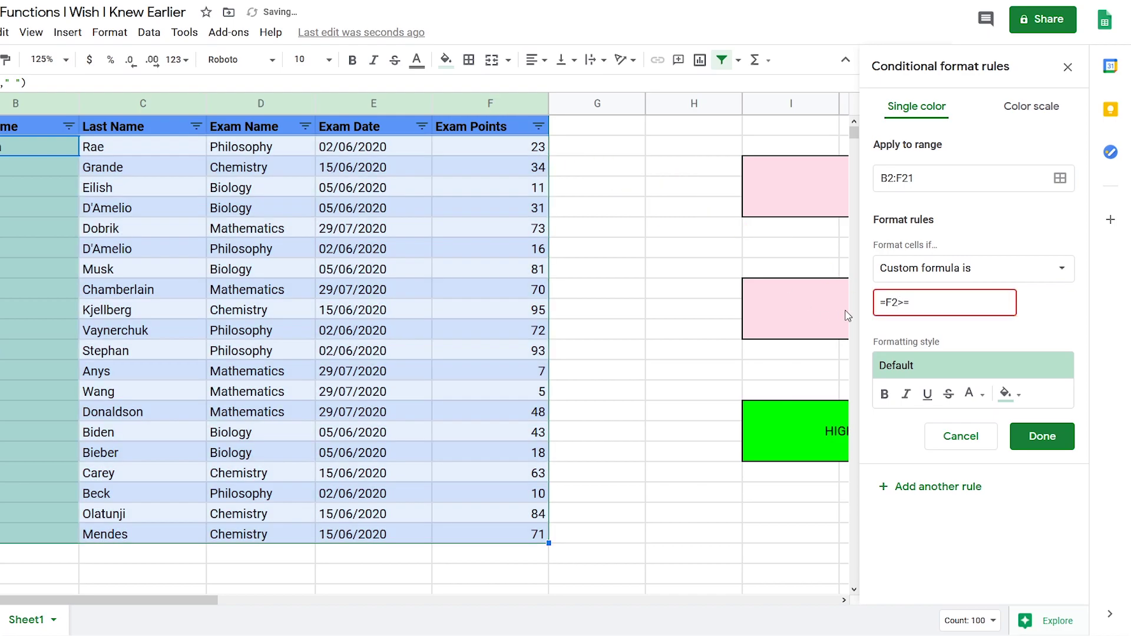
pyautogui.write('60')
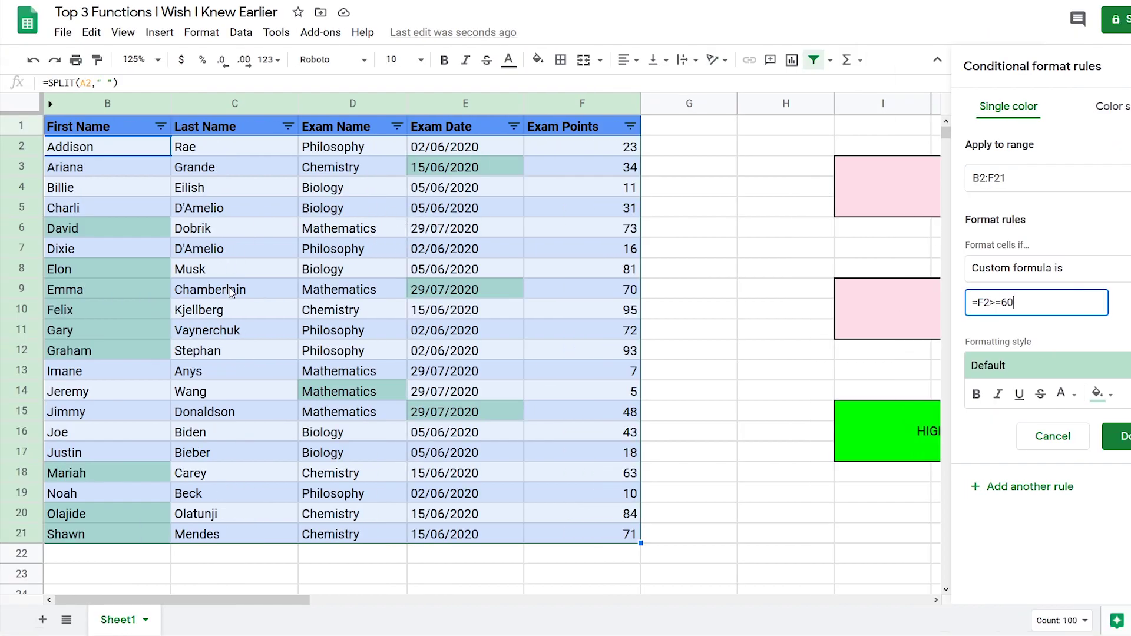
pyautogui.click(980, 303)
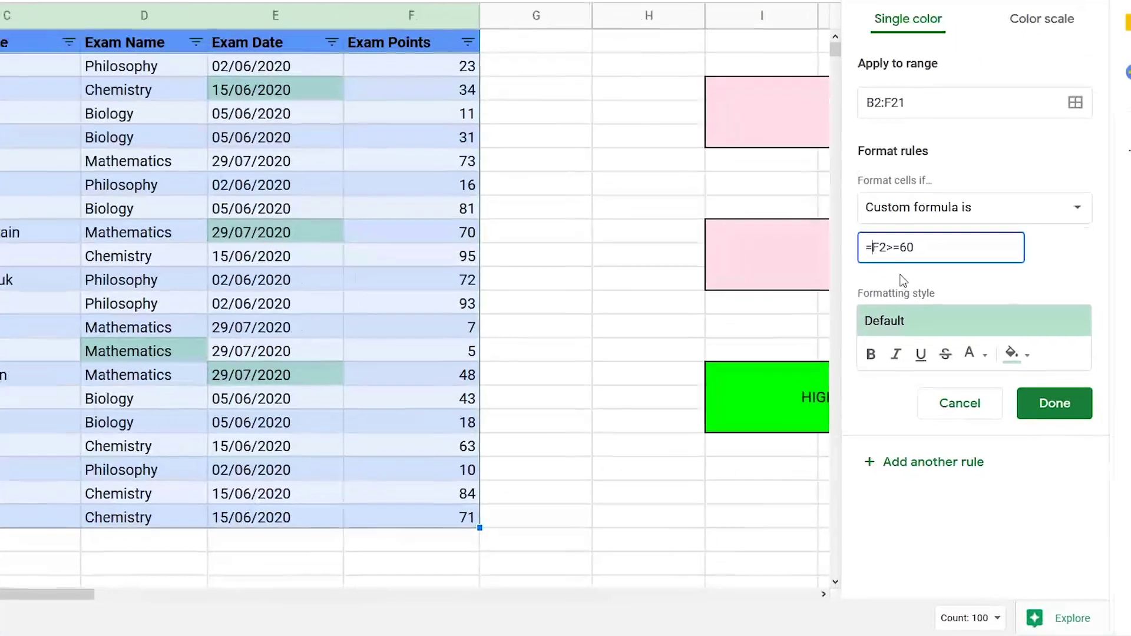
pyautogui.write('$')
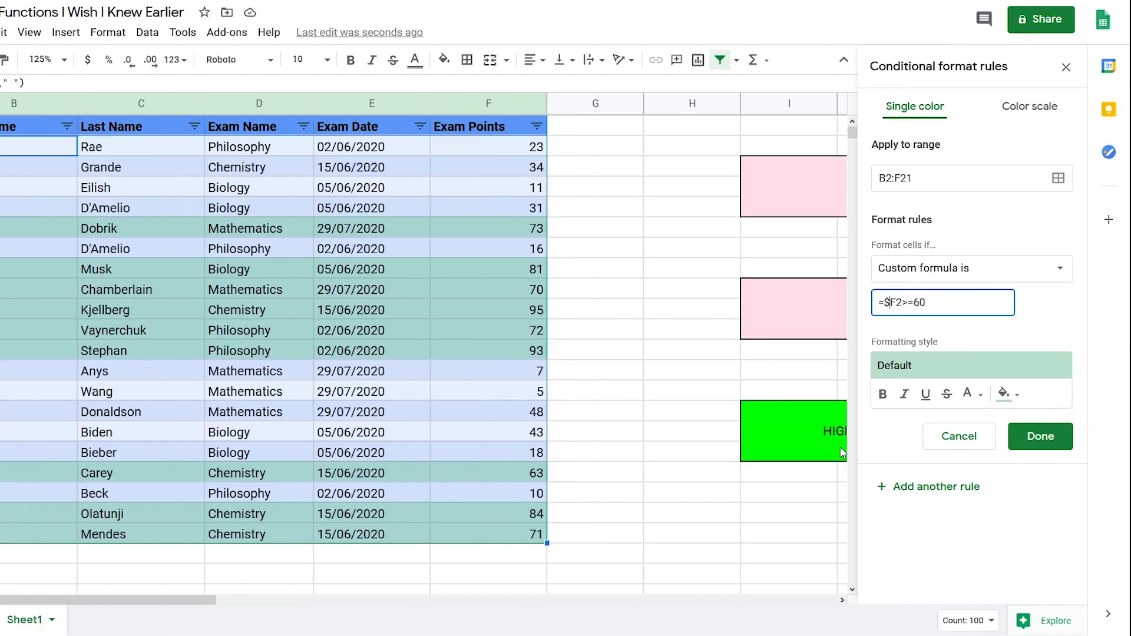
# Step: Add a second rule =$F2<60 with red fill and close the conditional formatting sidebar
pyautogui.click(1021, 479)
pyautogui.click(903, 305)
pyautogui.write('<')
pyautogui.click(1014, 394)
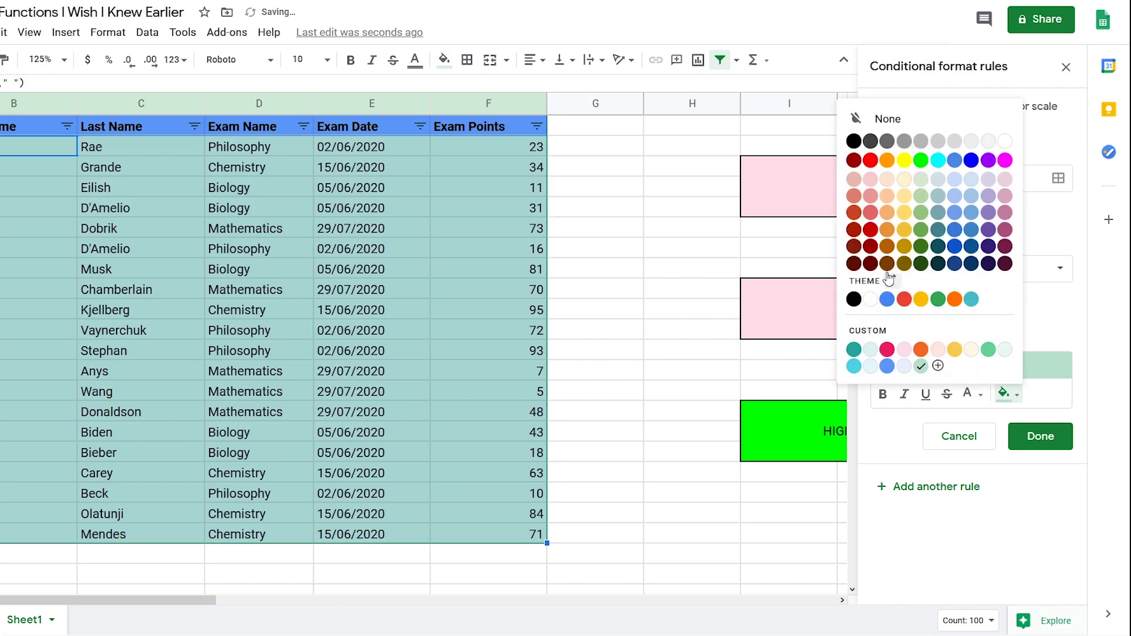
pyautogui.click(875, 230)
pyautogui.click(1041, 436)
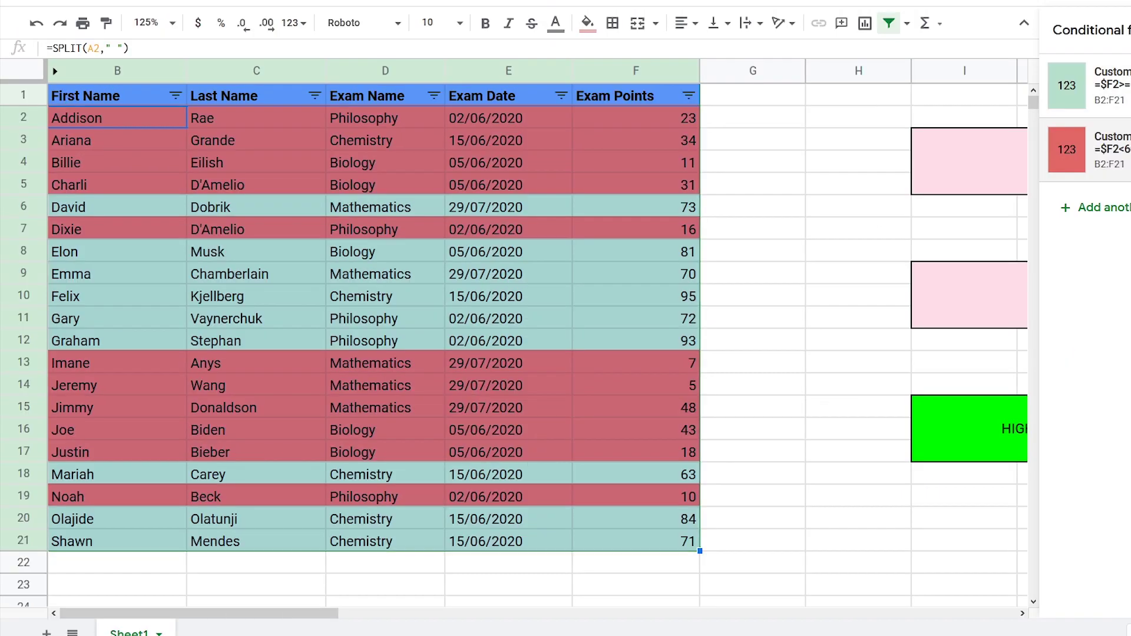
pyautogui.click(1123, 29)
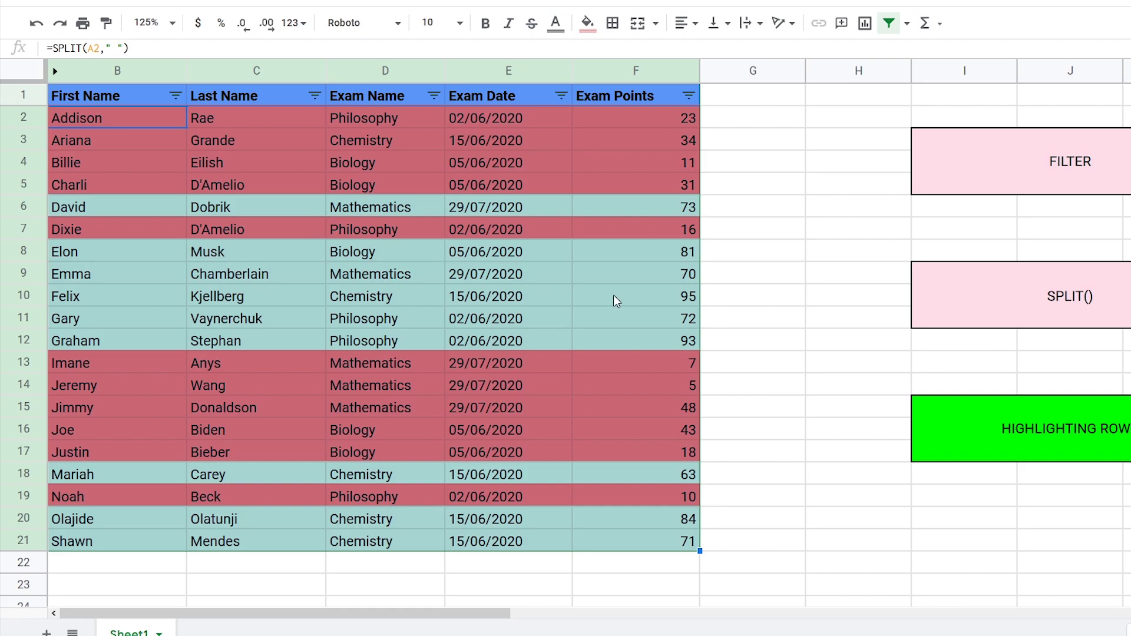
# Step: Sort the table by fill colour #B7E1CD so green passing rows come first
pyautogui.click(689, 96)
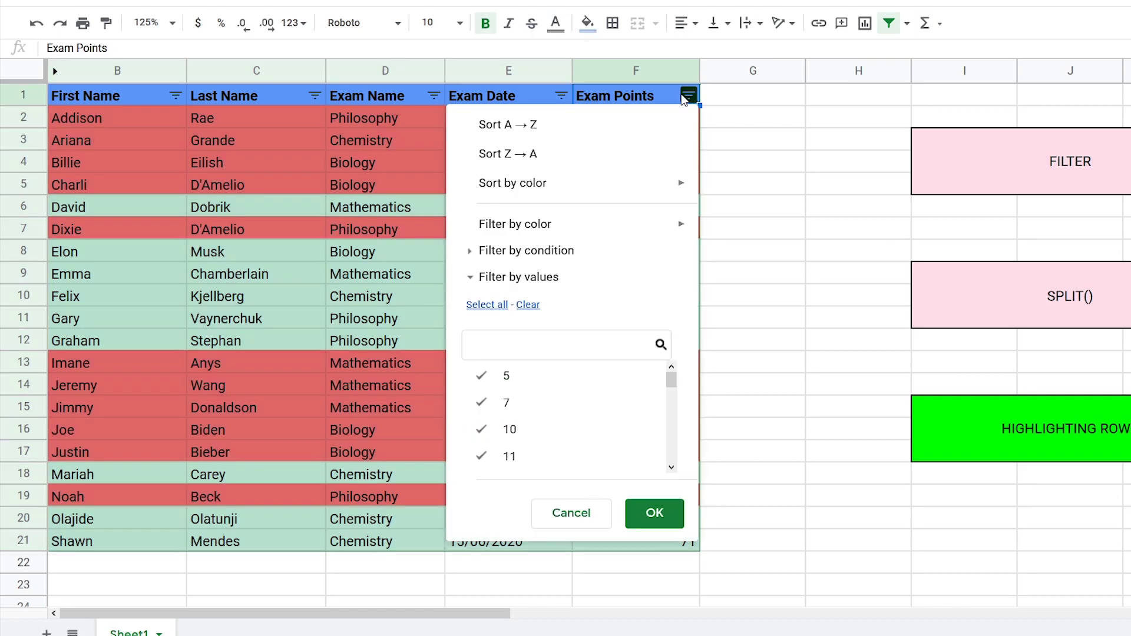
pyautogui.moveTo(683, 184)
pyautogui.moveTo(816, 189)
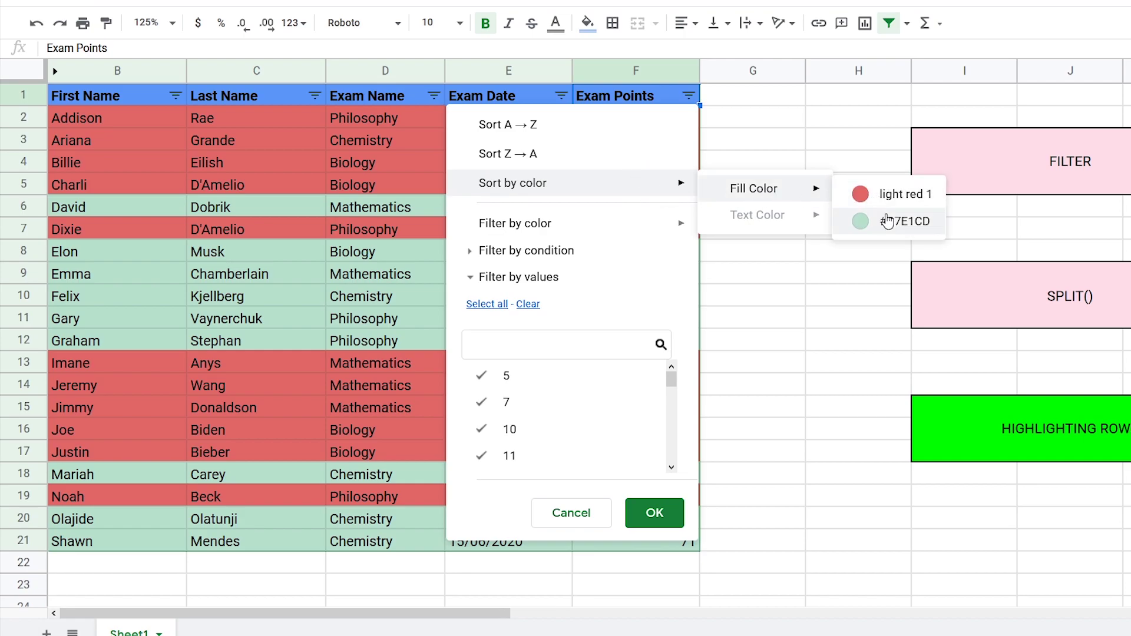
pyautogui.click(888, 221)
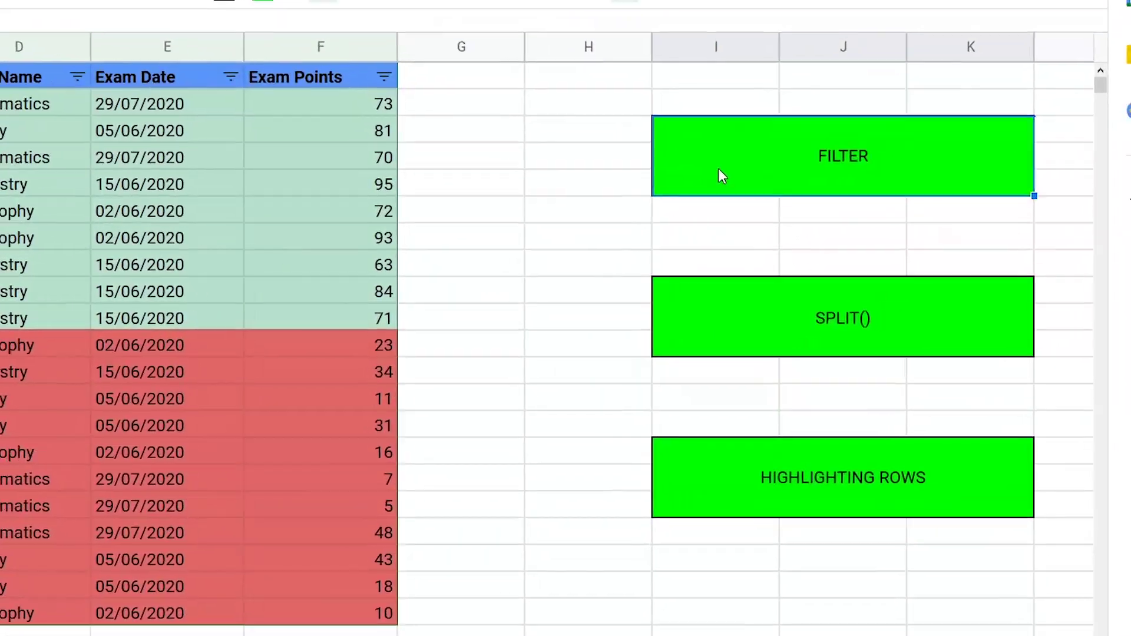
# Step: Select the FILTER, SPLIT() and HIGHLIGHTING ROWS topic boxes
pyautogui.click(886, 201)
pyautogui.click(886, 313)
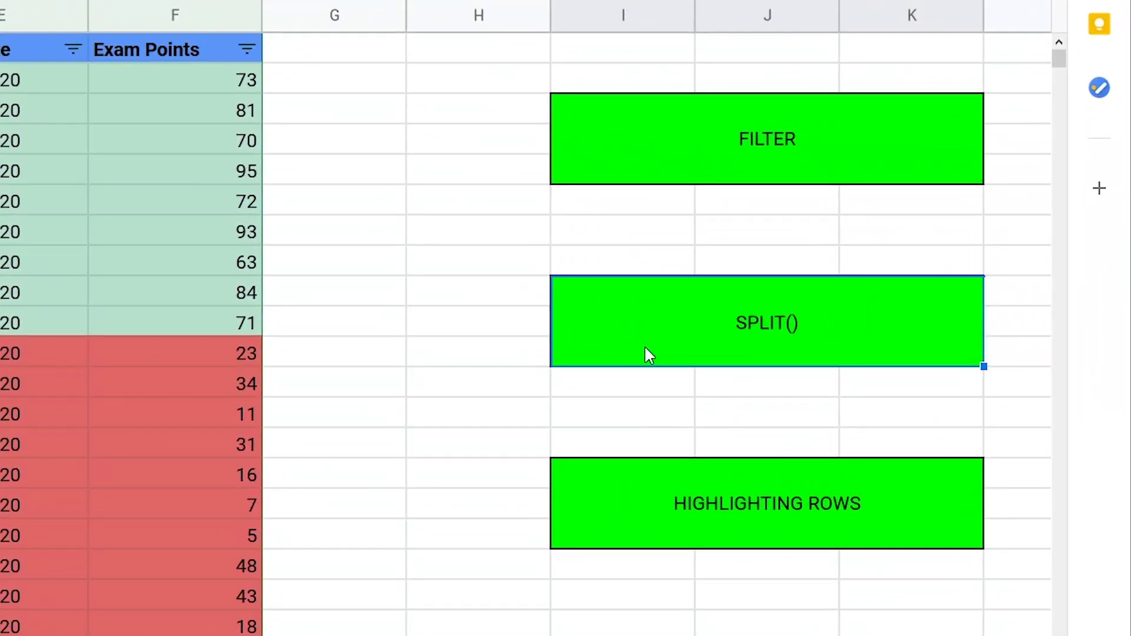
pyautogui.click(660, 502)
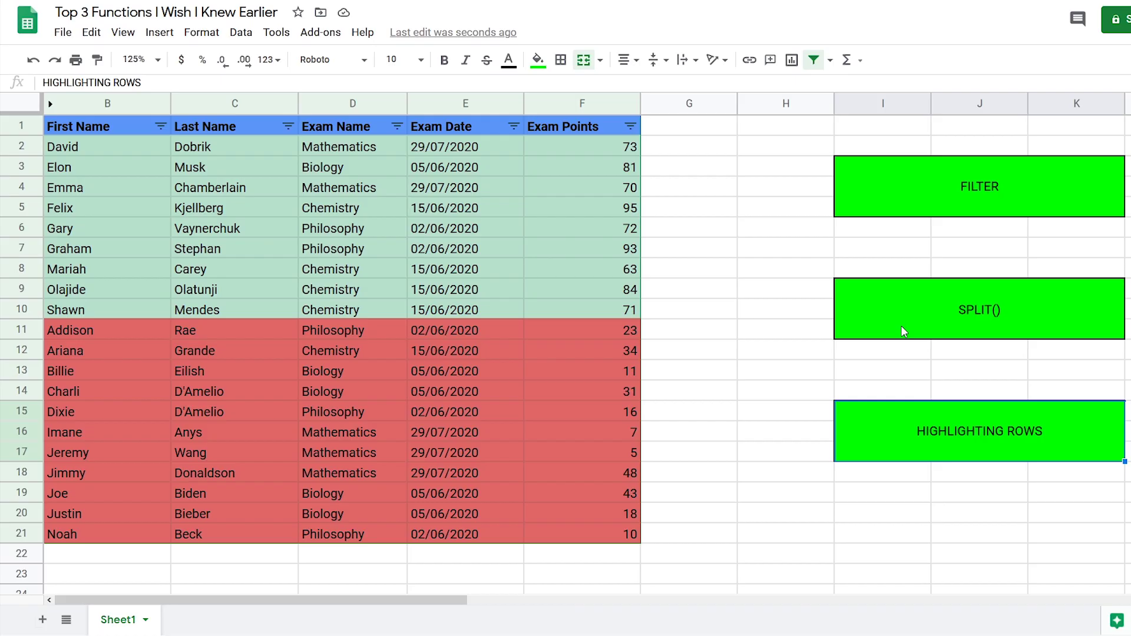